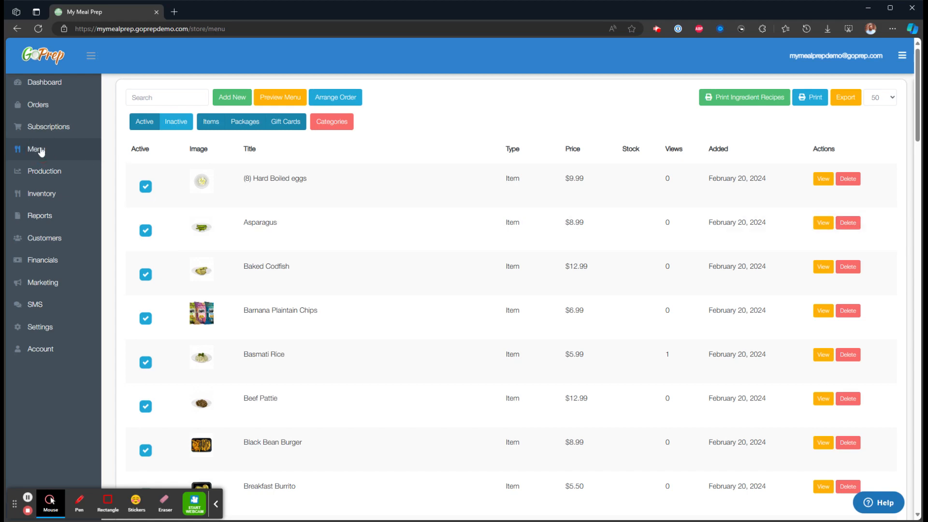
# On the Menu page, bring up the Add New choices for item, package or gift card.
pyautogui.click(234, 102)
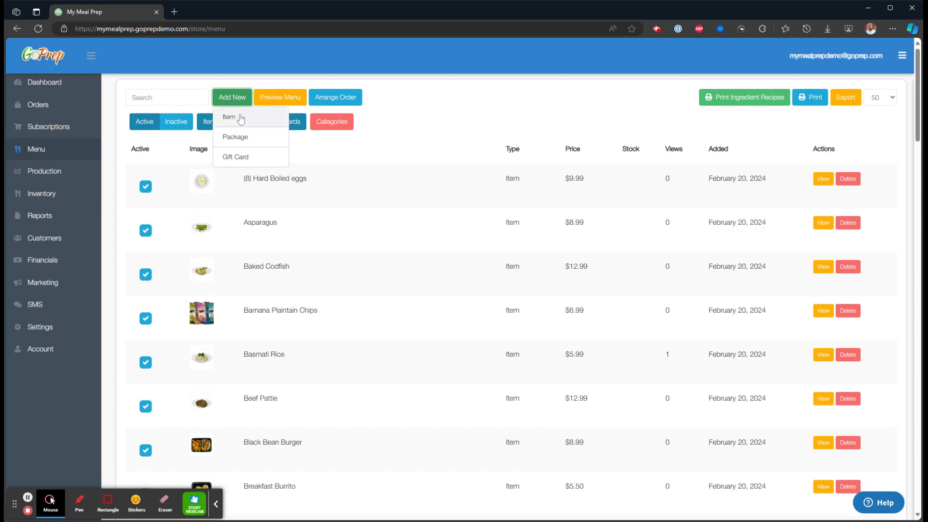
# Start a new menu item and set its Stock field to 100.
pyautogui.click(241, 119)
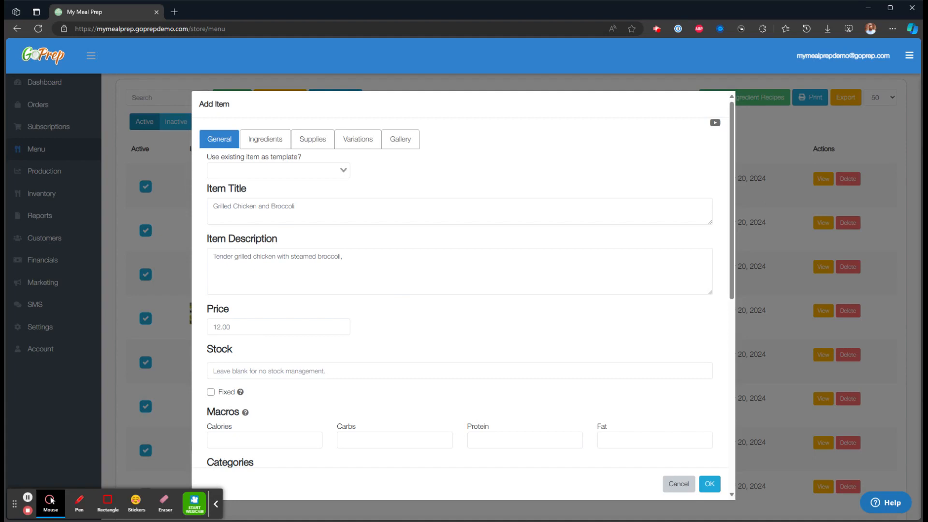
pyautogui.scroll(-3, 369, 263)
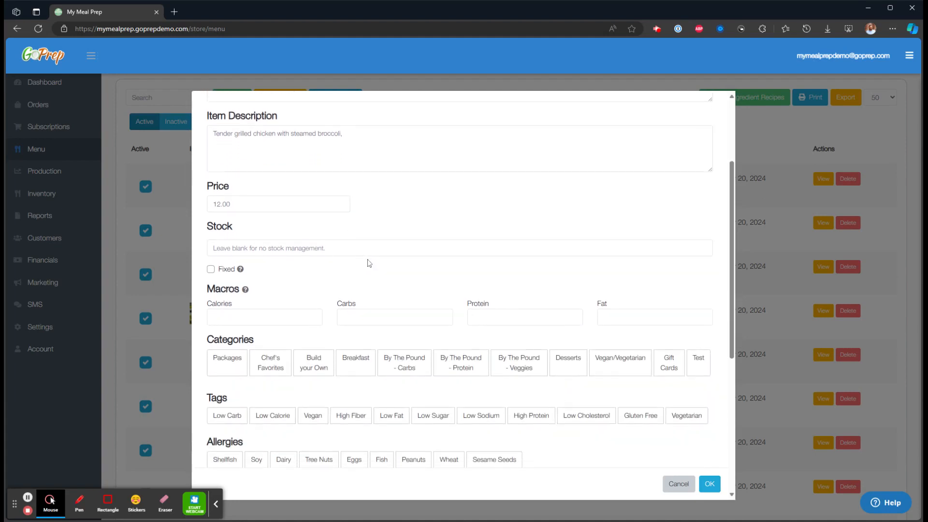
pyautogui.scroll(-1, 368, 263)
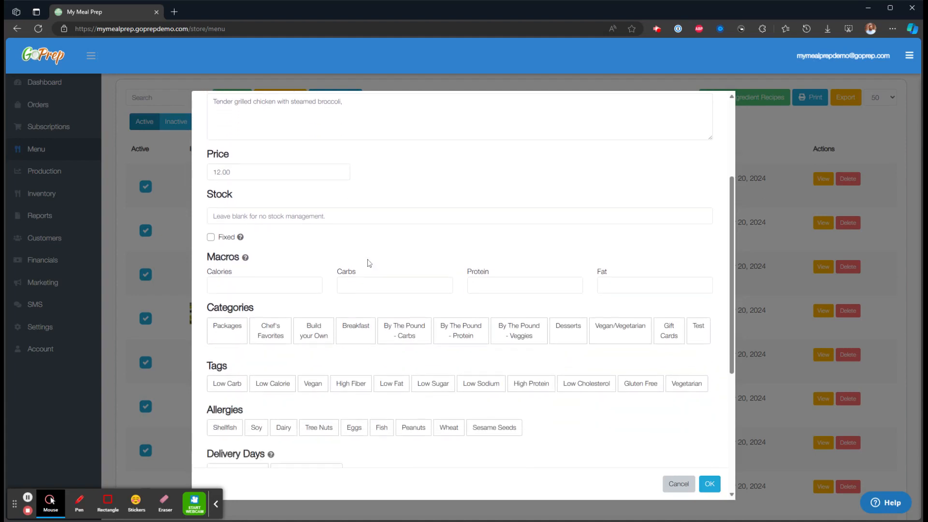
pyautogui.doubleClick(217, 185)
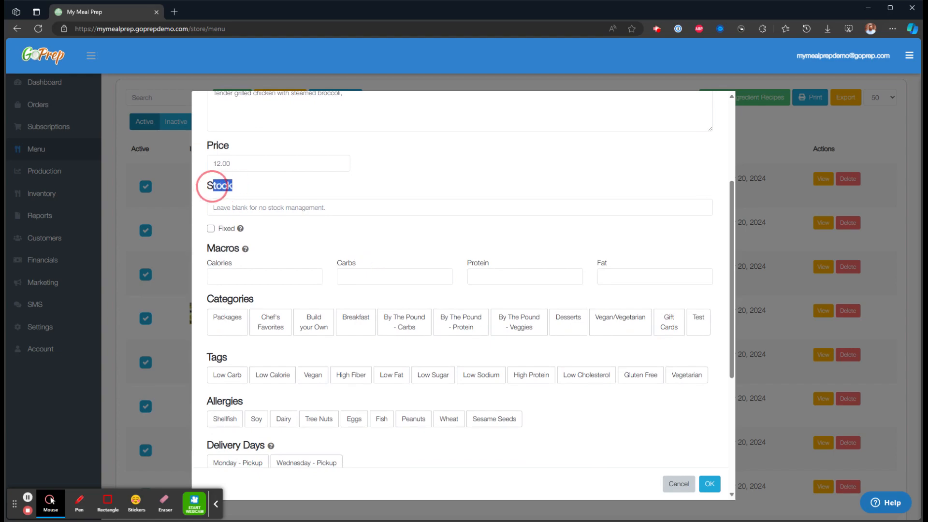
pyautogui.click(298, 245)
pyautogui.click(276, 209)
pyautogui.write('100')
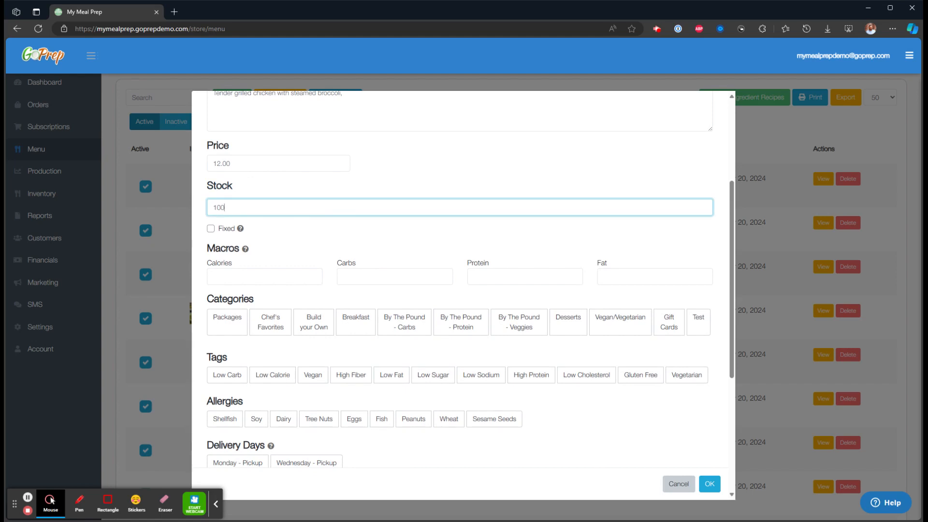
pyautogui.doubleClick(217, 207)
pyautogui.click(287, 236)
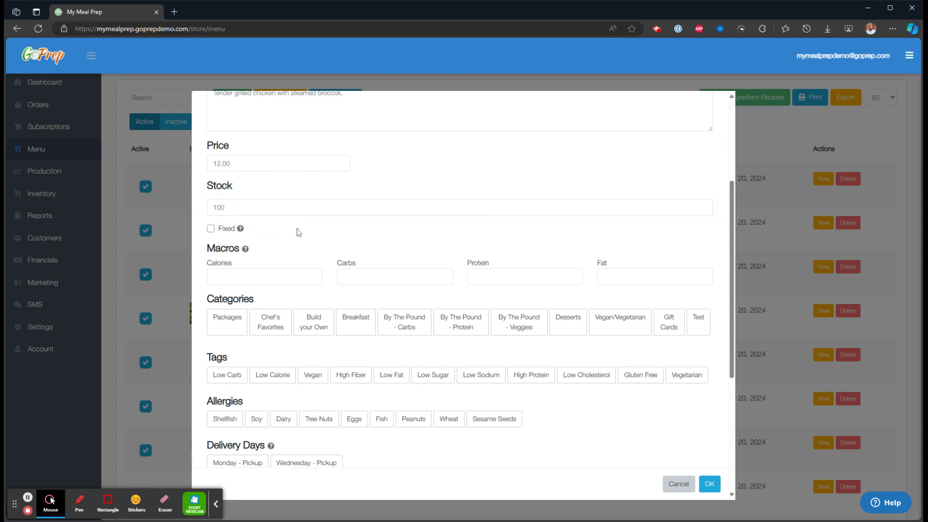
pyautogui.scroll(-1, 297, 232)
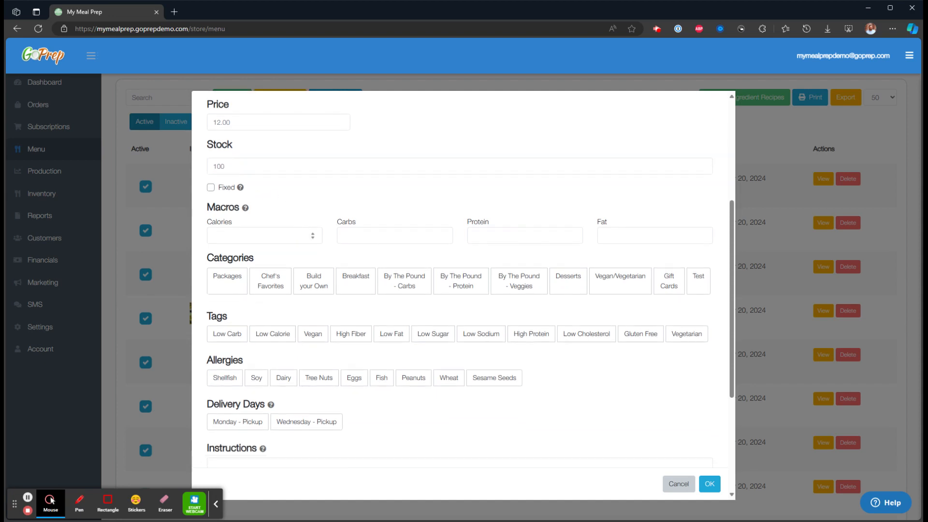
pyautogui.click(241, 233)
pyautogui.click(369, 236)
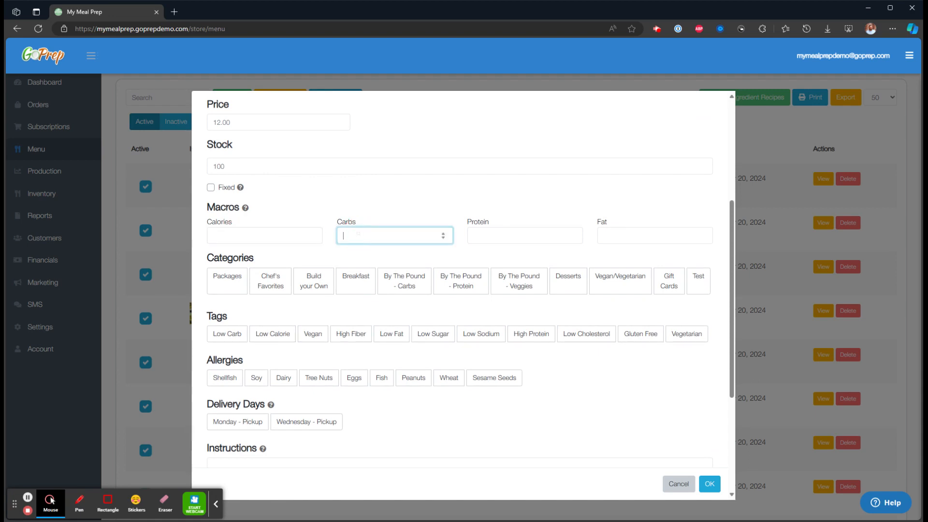
pyautogui.click(487, 235)
pyautogui.click(620, 236)
pyautogui.click(460, 201)
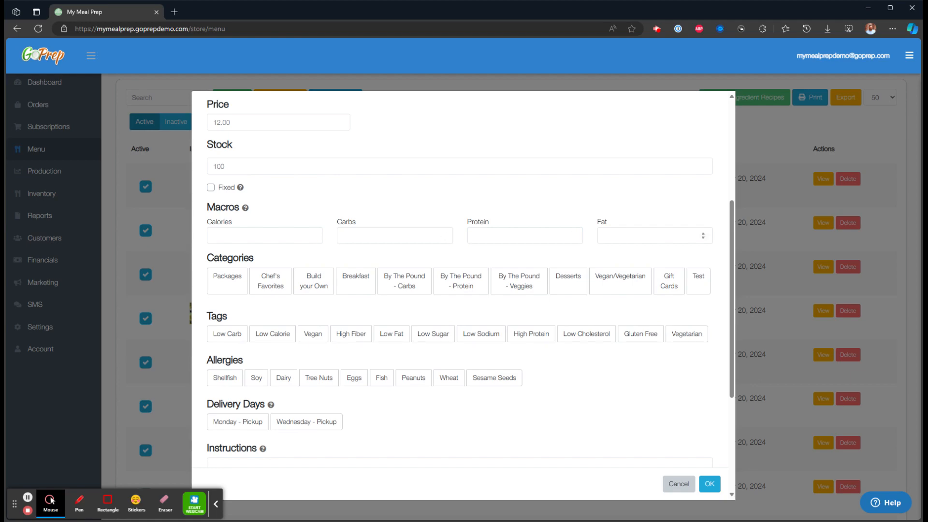
pyautogui.scroll(5, 463, 280)
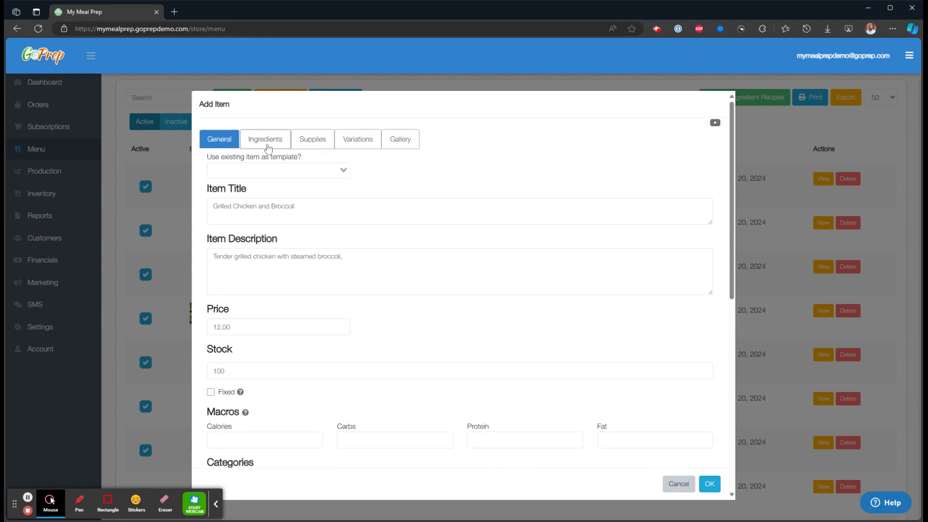
pyautogui.click(265, 139)
pyautogui.click(219, 139)
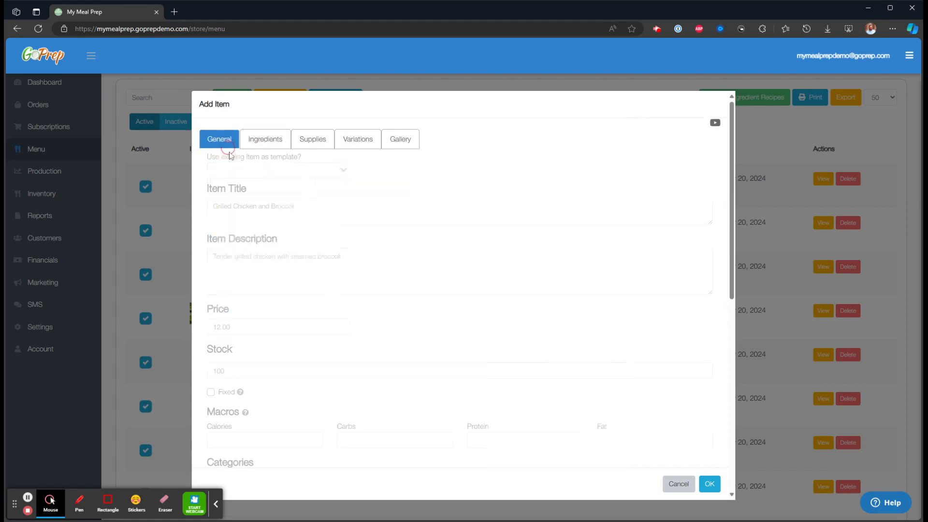
pyautogui.scroll(-5, 319, 274)
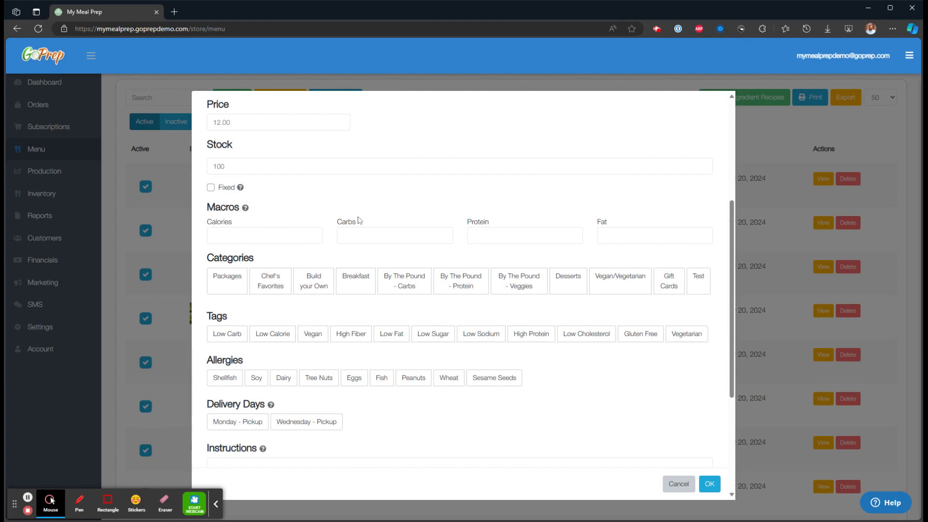
# Put the item in Chef's Favorites, tag it Low Calorie and High Fiber, and flag Dairy.
pyautogui.scroll(-1, 416, 227)
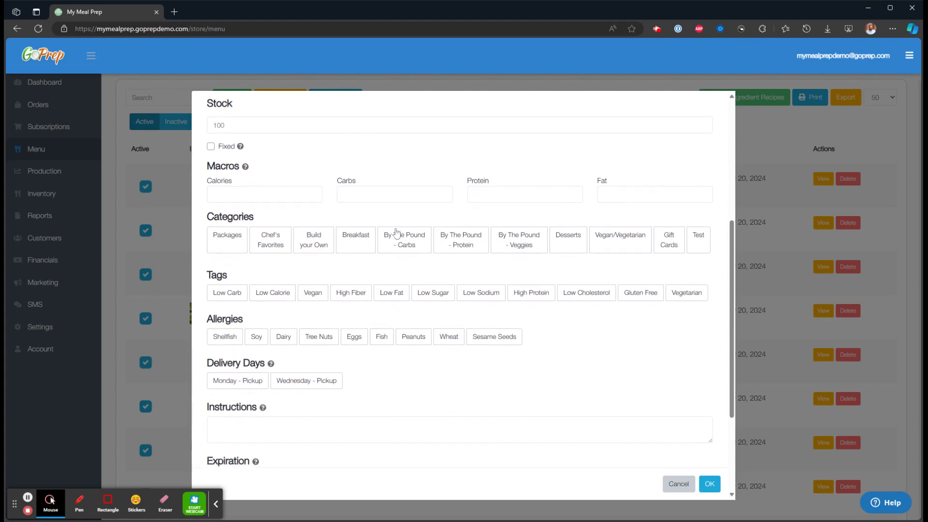
pyautogui.doubleClick(225, 217)
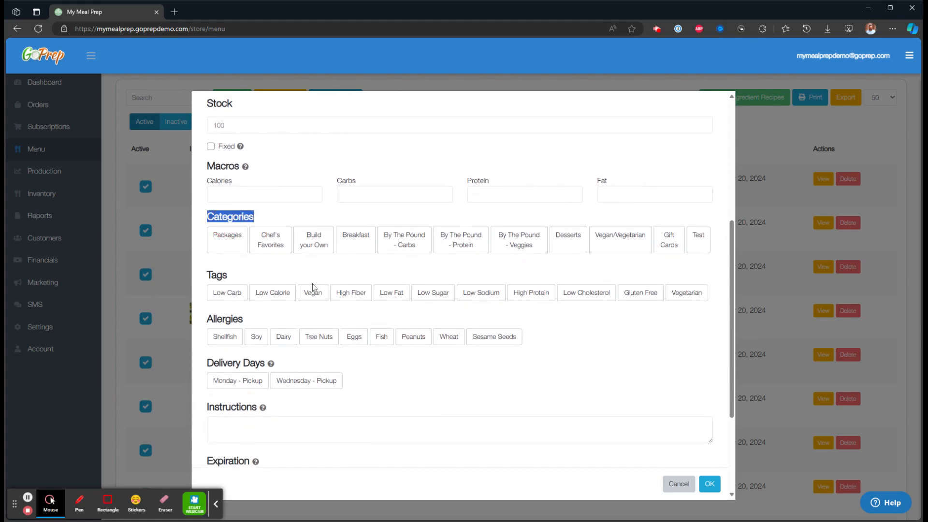
pyautogui.click(276, 246)
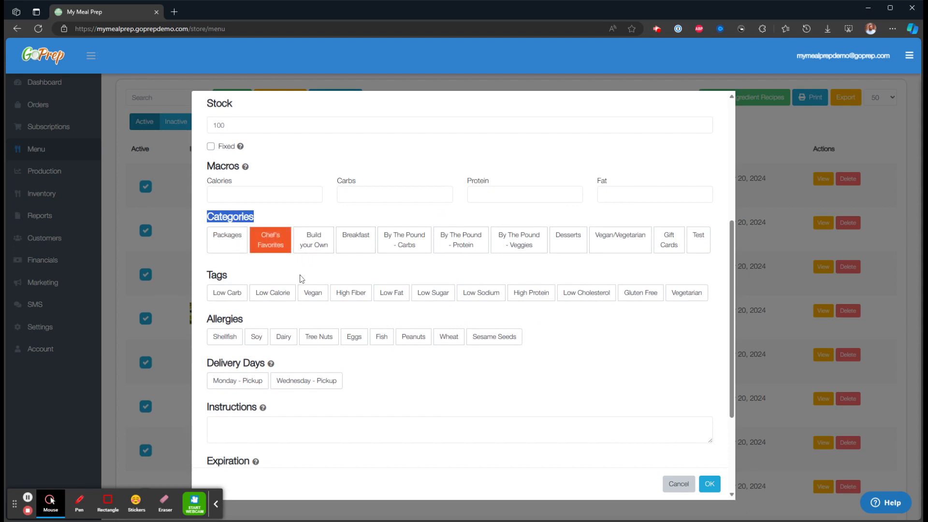
pyautogui.click(239, 273)
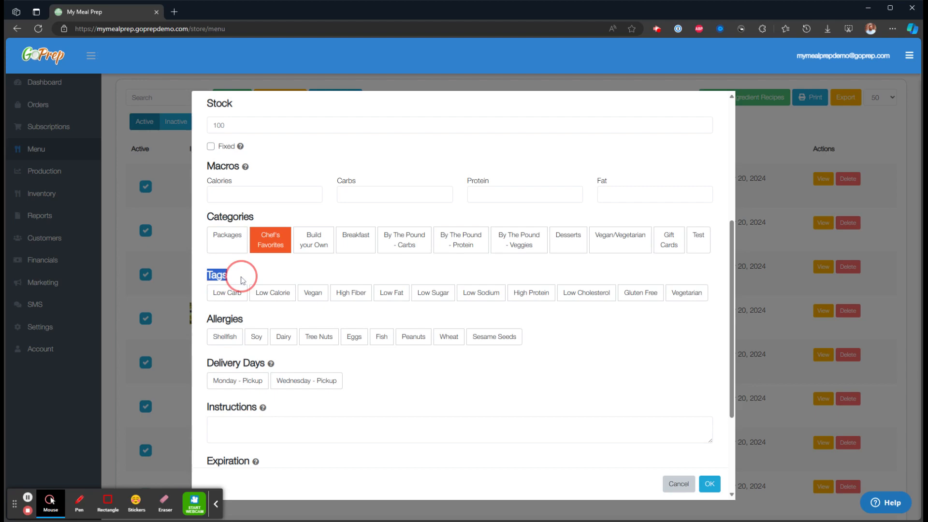
pyautogui.click(277, 295)
pyautogui.click(363, 297)
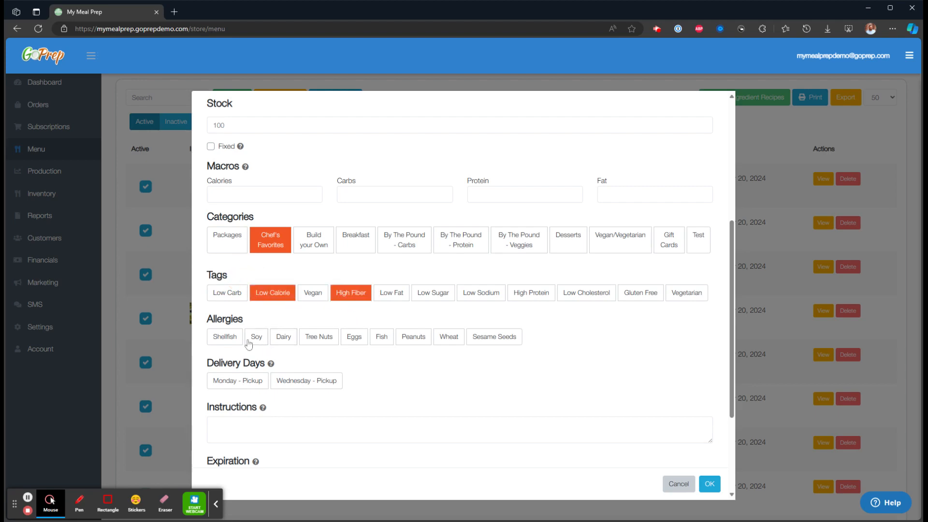
pyautogui.click(283, 338)
# Review the Delivery Days, Instructions and Expiration fields, then return to the top of the form.
pyautogui.scroll(-2, 362, 364)
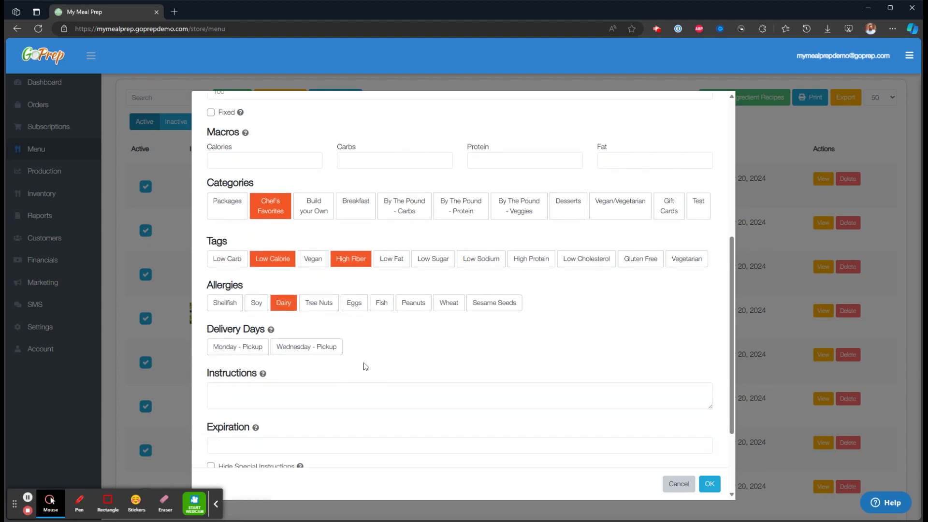
pyautogui.moveTo(207, 282); pyautogui.dragTo(263, 281)
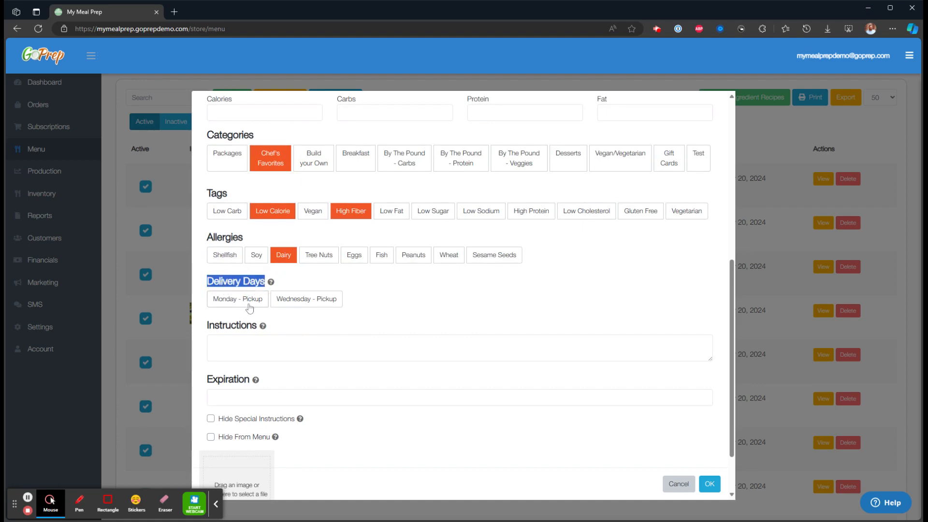
pyautogui.click(369, 300)
pyautogui.scroll(-2, 369, 302)
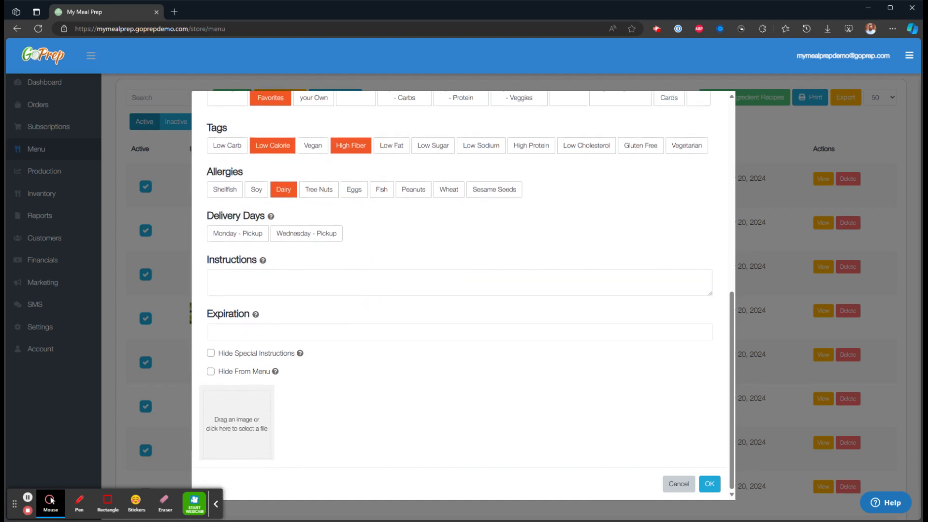
pyautogui.doubleClick(231, 261)
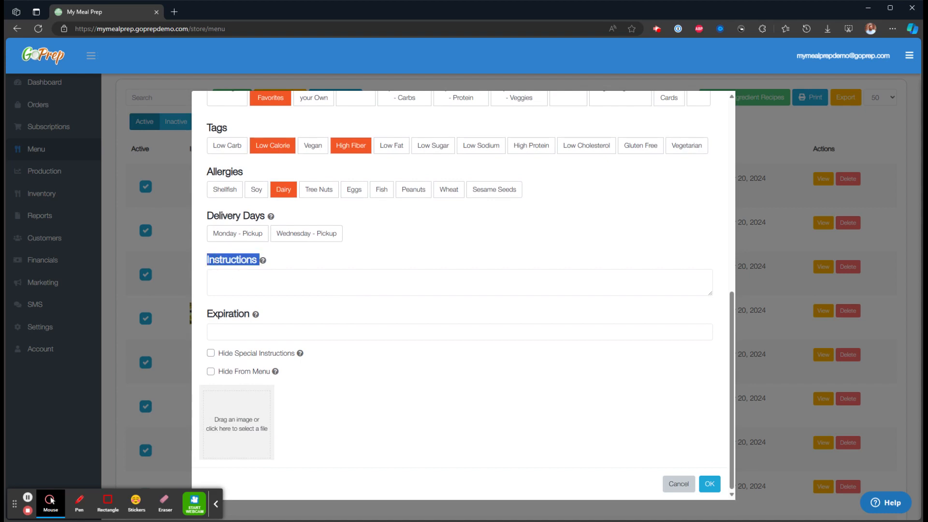
pyautogui.click(255, 282)
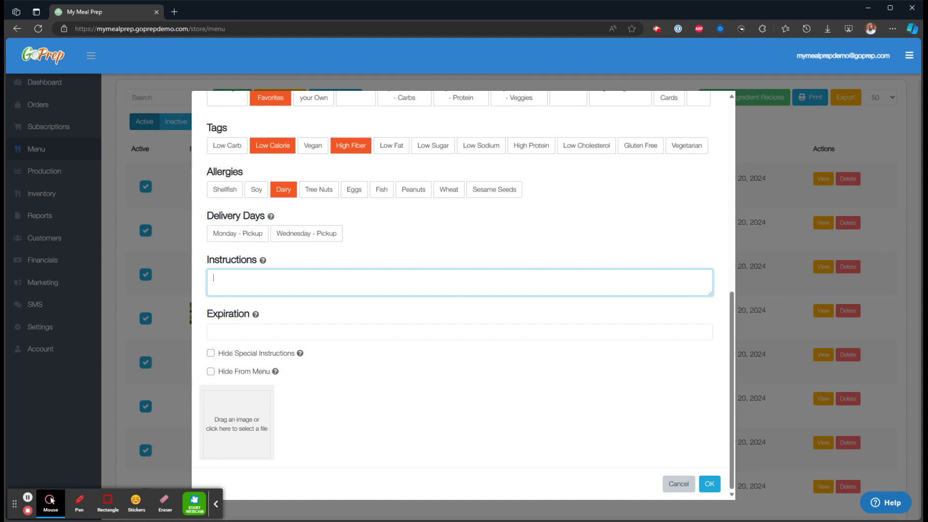
pyautogui.click(242, 332)
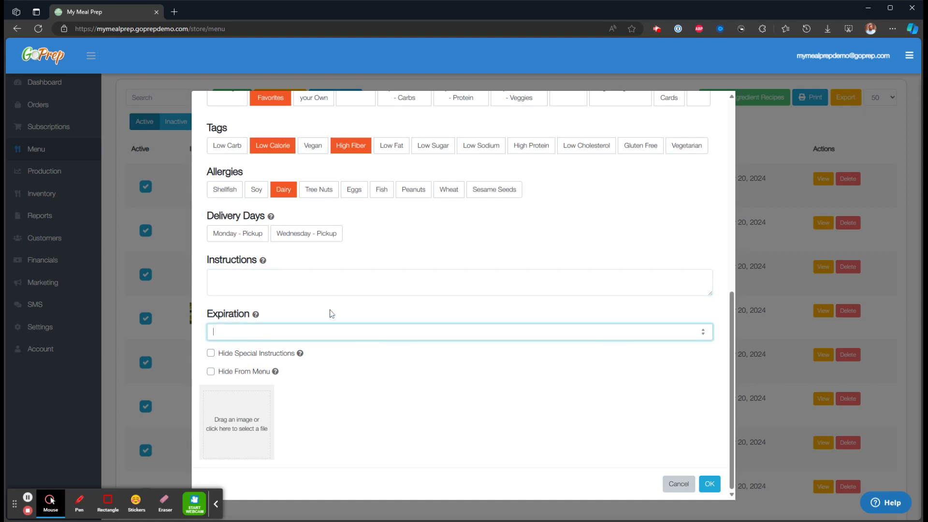
pyautogui.click(314, 315)
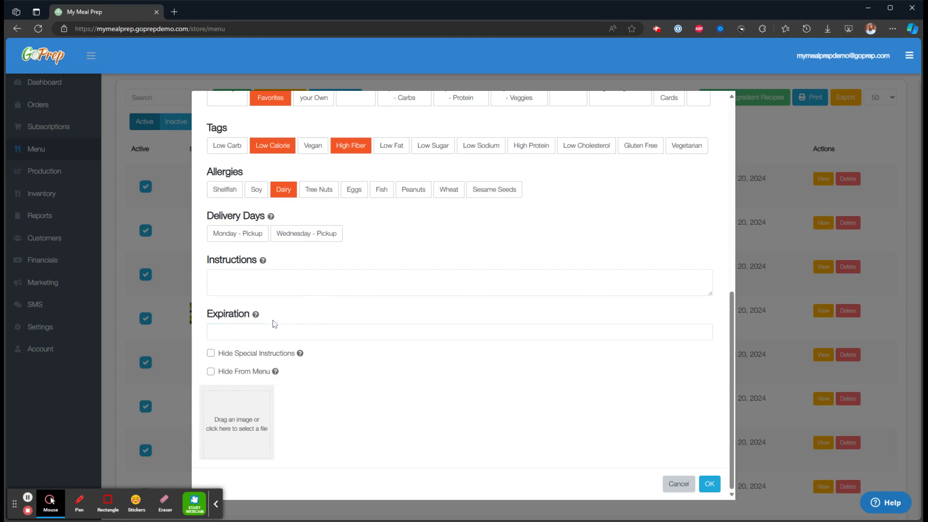
pyautogui.moveTo(260, 320)
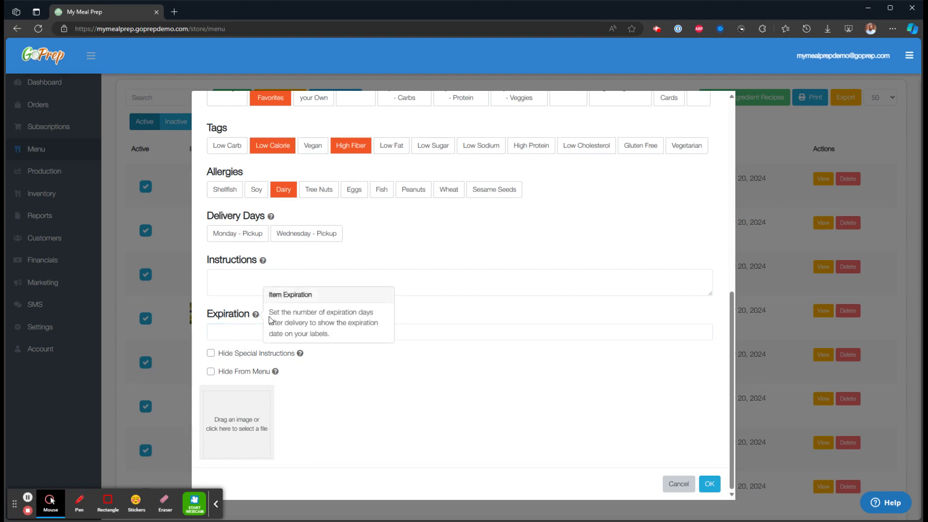
pyautogui.scroll(10, 395, 326)
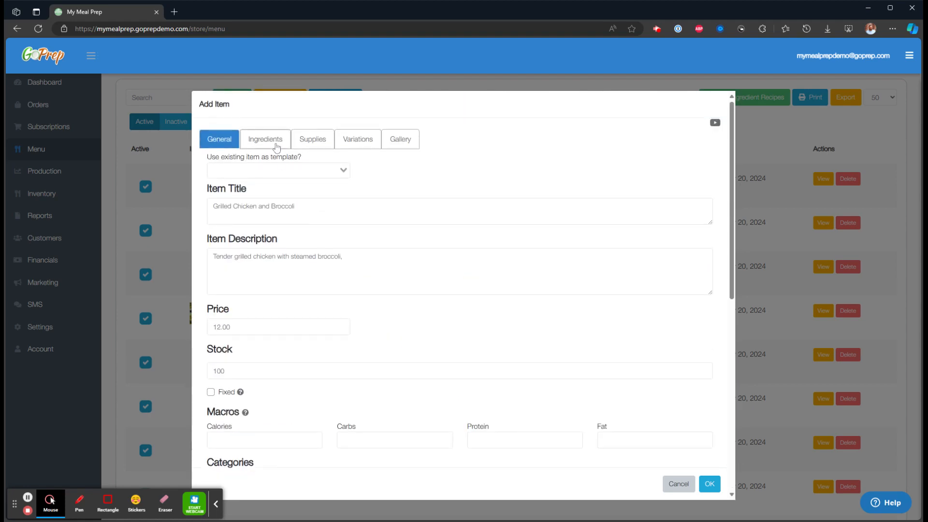
# Paste grilled chicken, broccoli and brown rice into the recipe box and add them.
pyautogui.click(267, 140)
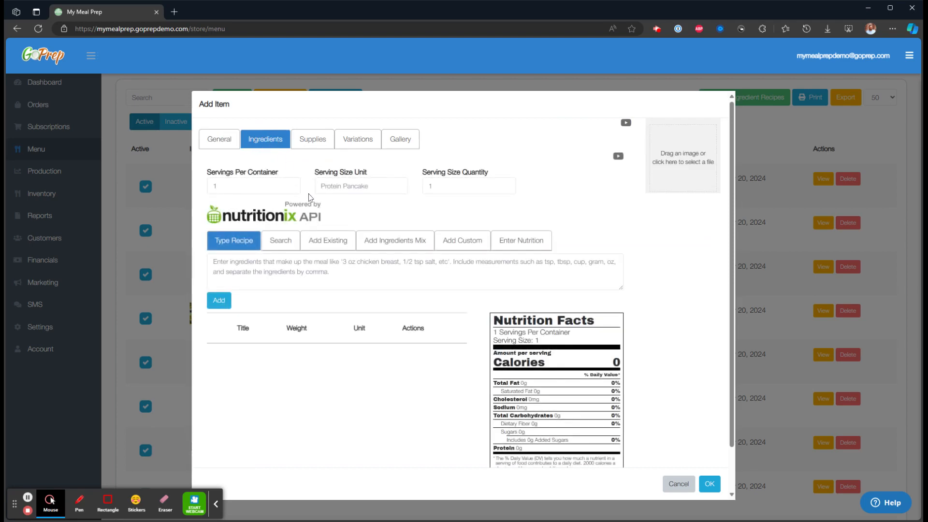
pyautogui.scroll(-1, 290, 193)
pyautogui.click(273, 232)
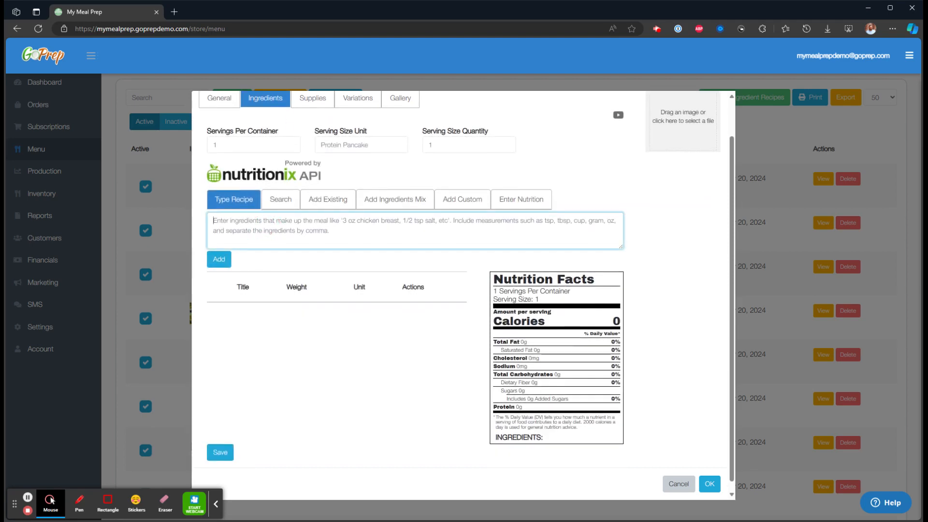
pyautogui.write('10 oz grilled chicken 5 oz broccoli 5 oz brown rice')
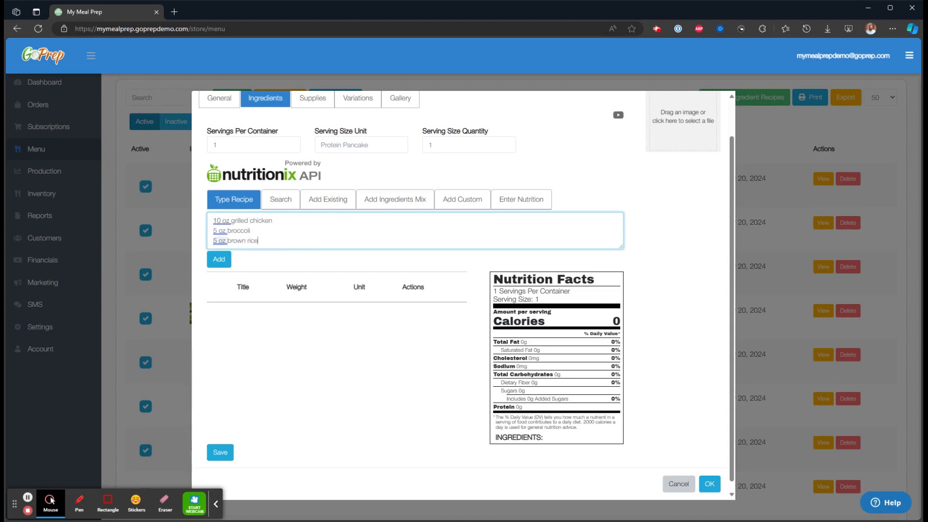
pyautogui.click(225, 265)
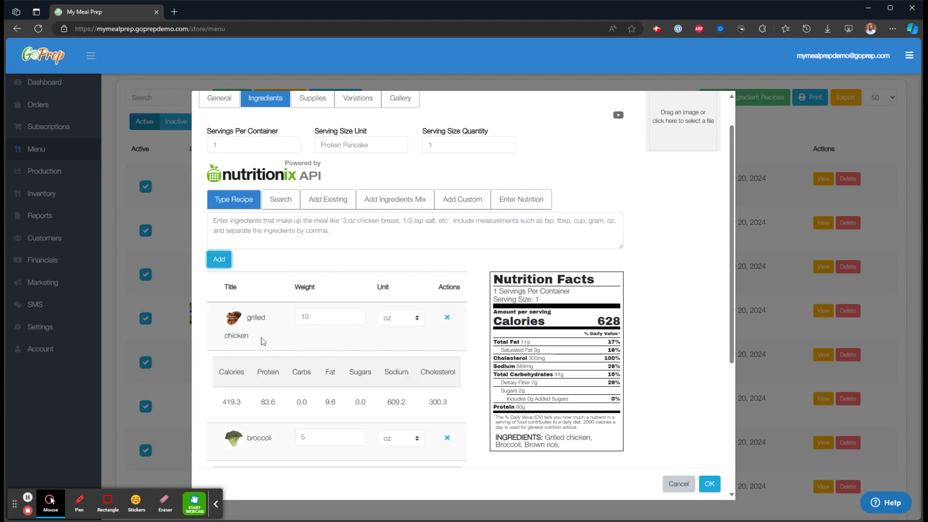
# Adjust the grilled chicken weight to 11 oz, bringing the recipe to 670 calories.
pyautogui.scroll(-1, 290, 338)
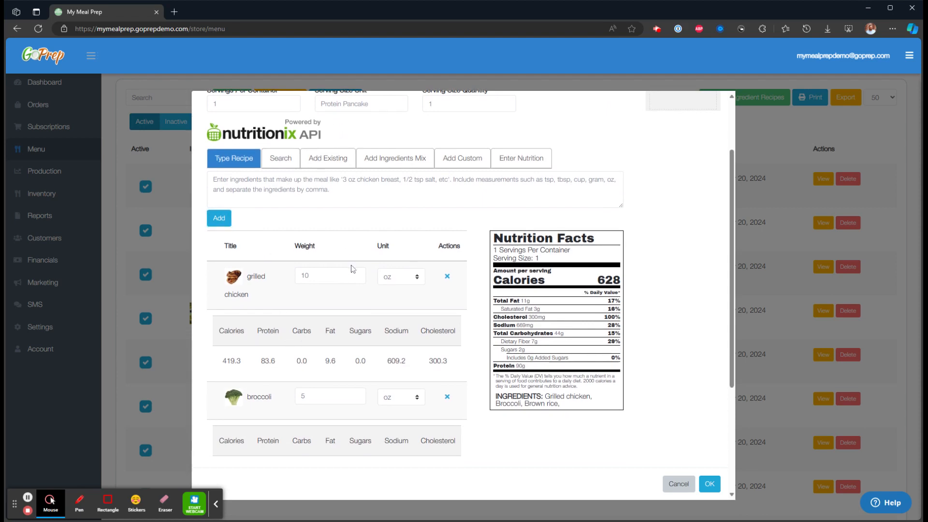
pyautogui.scroll(-1, 348, 242)
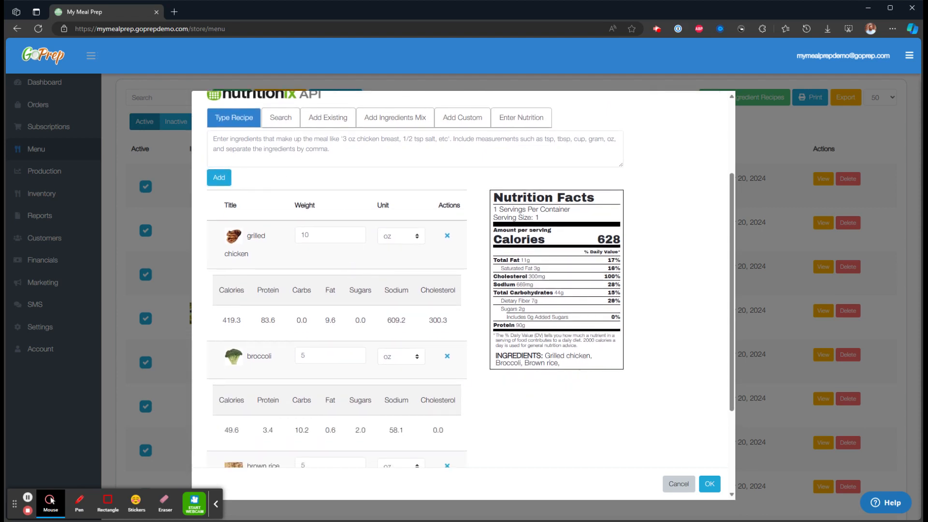
pyautogui.click(356, 238)
pyautogui.click(356, 239)
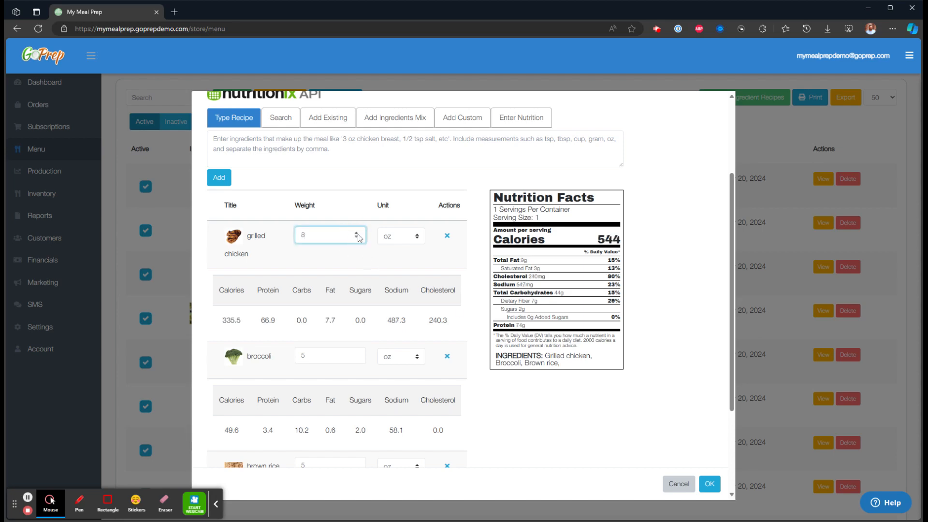
pyautogui.click(357, 233)
pyautogui.click(358, 234)
pyautogui.scroll(3, 358, 236)
pyautogui.scroll(-2, 317, 330)
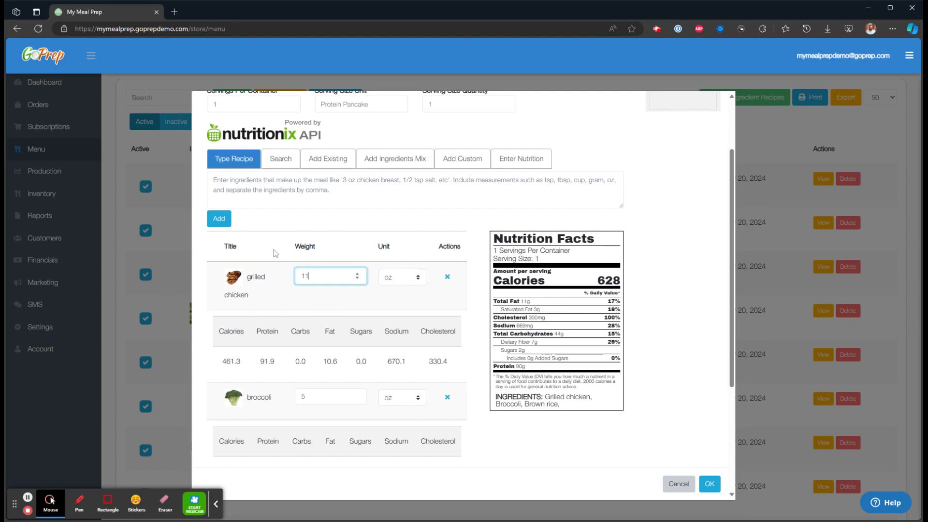
pyautogui.click(288, 163)
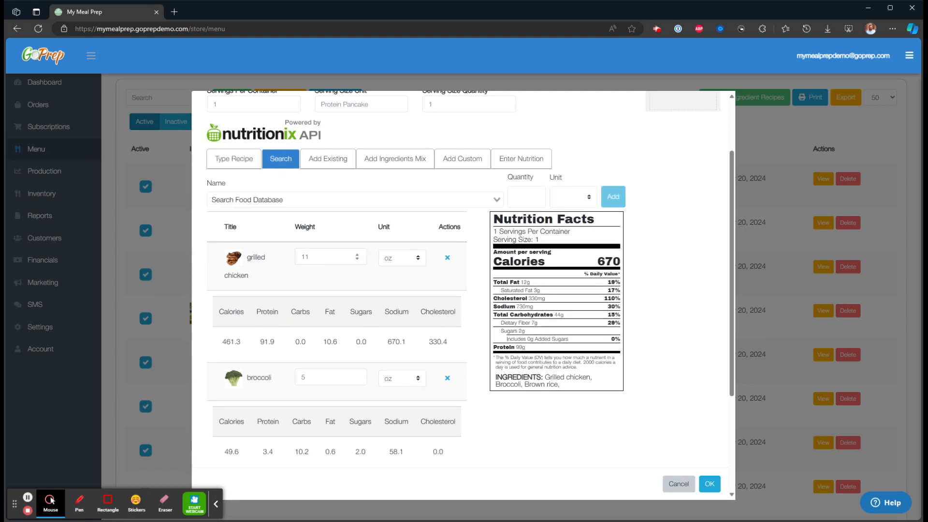
# Look through the Add Custom, Enter Nutrition and Add Ingredients Mix ingredient options.
pyautogui.click(454, 167)
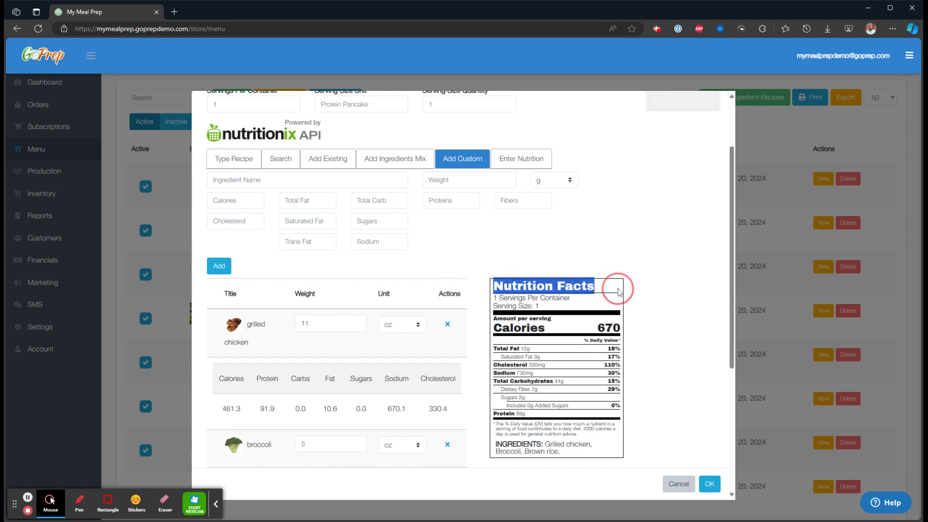
pyautogui.click(520, 160)
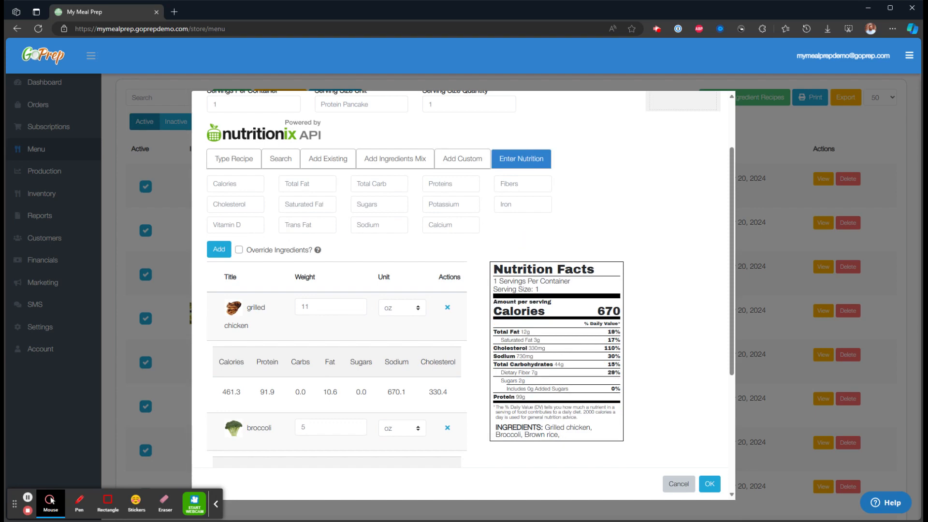
pyautogui.click(392, 162)
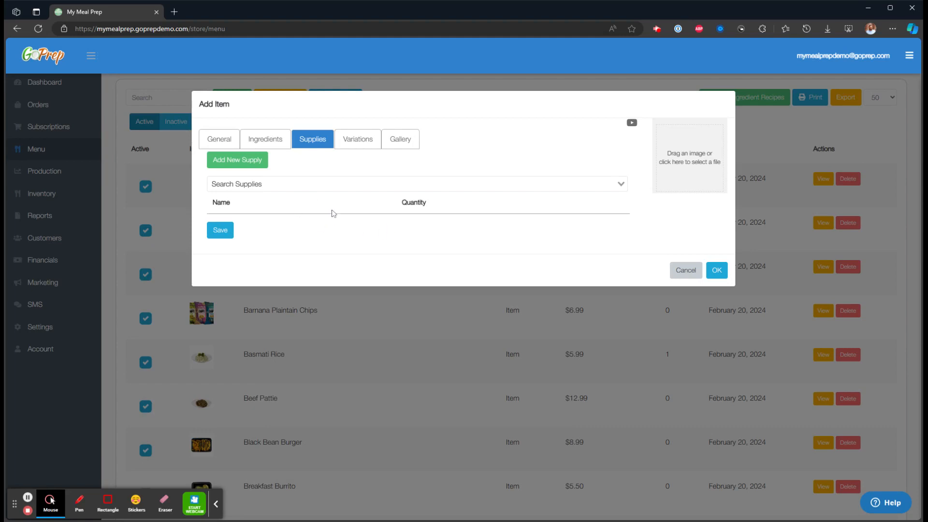
# Choose Meal Containers from the Search Supplies list, leaving its quantity at 1.
pyautogui.click(297, 184)
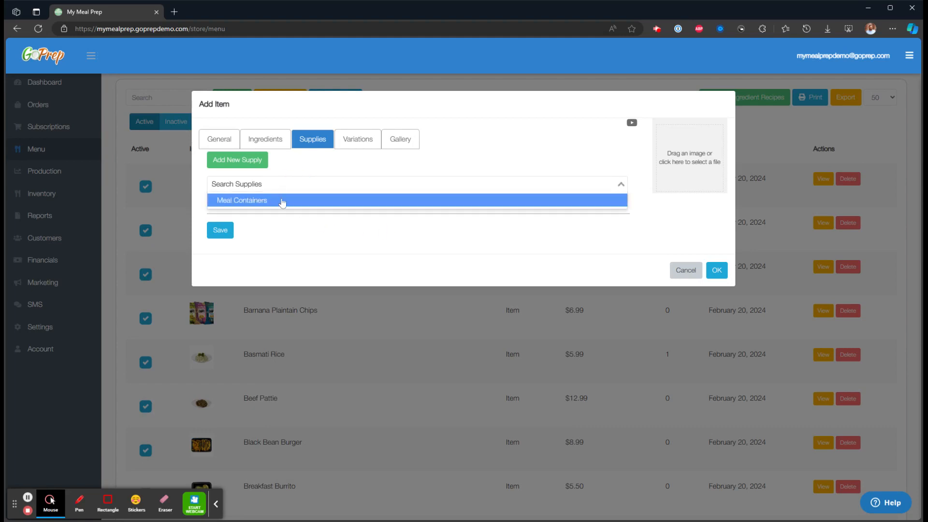
pyautogui.click(280, 203)
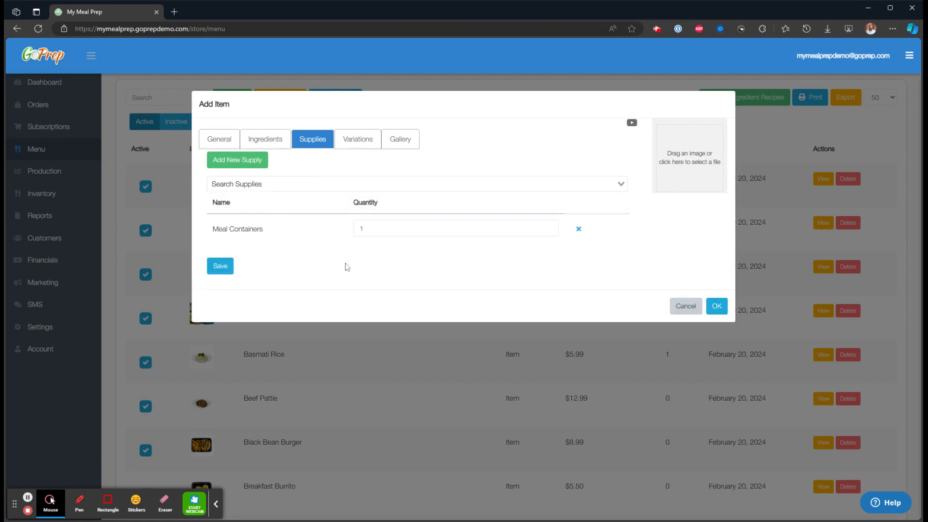
pyautogui.moveTo(268, 231); pyautogui.dragTo(210, 230)
pyautogui.click(318, 256)
# Under Variations > Sizes, title the default size Sm and add an Lg size priced 15.
pyautogui.click(356, 141)
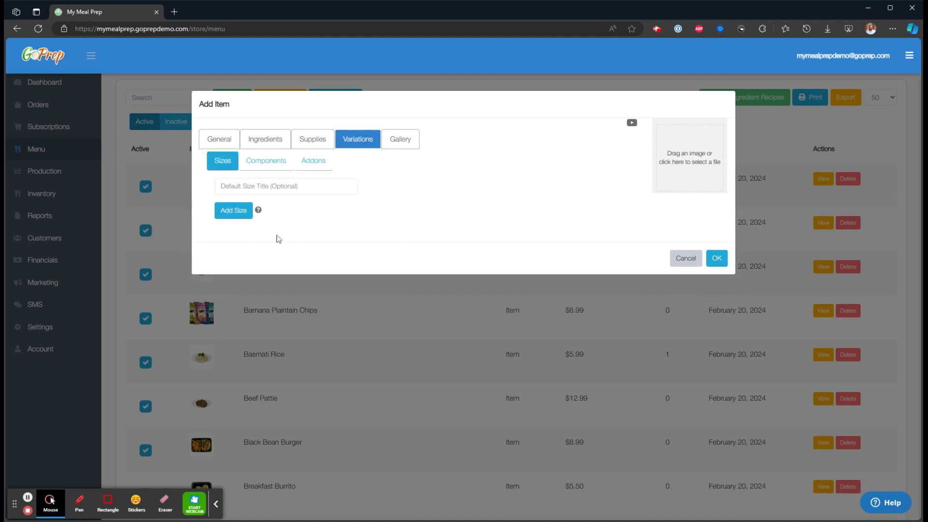
pyautogui.click(234, 211)
pyautogui.click(269, 185)
pyautogui.write('S')
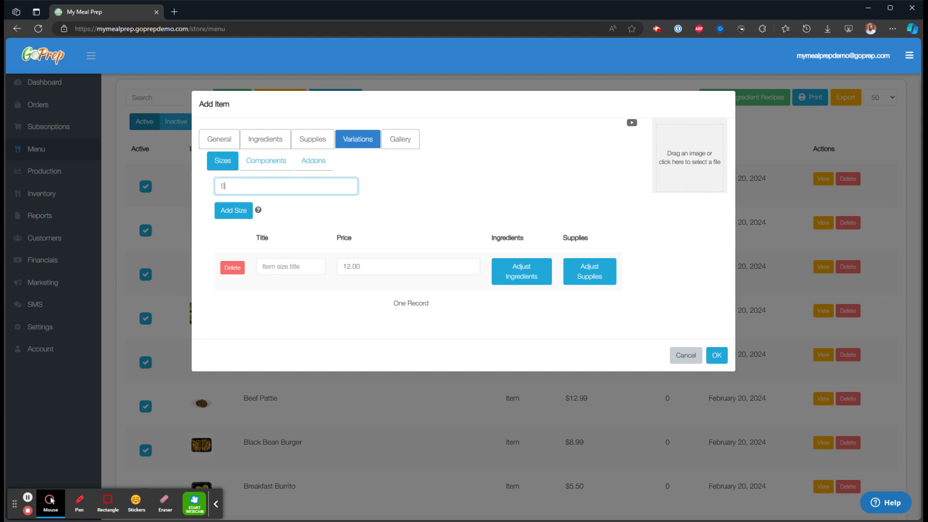
pyautogui.write('m')
pyautogui.click(290, 267)
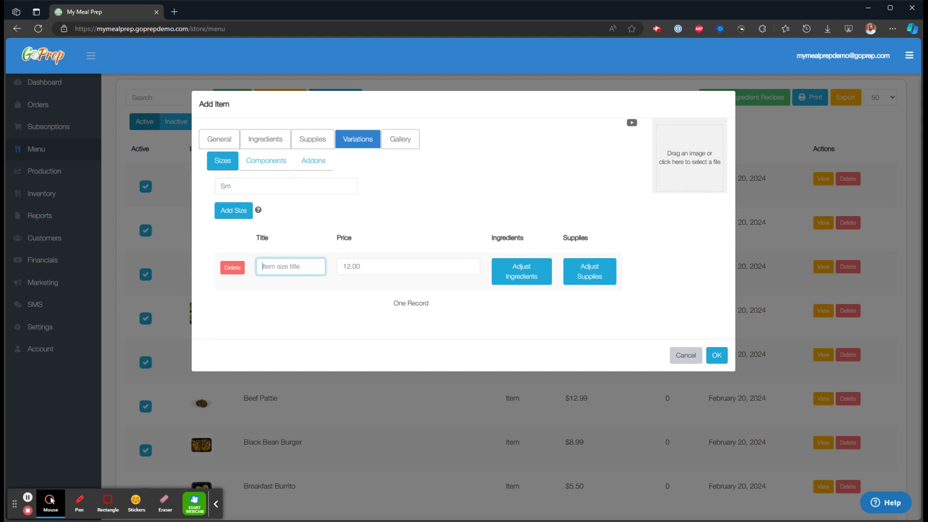
pyautogui.write('Lg')
pyautogui.press('Tab')
pyautogui.write('15')
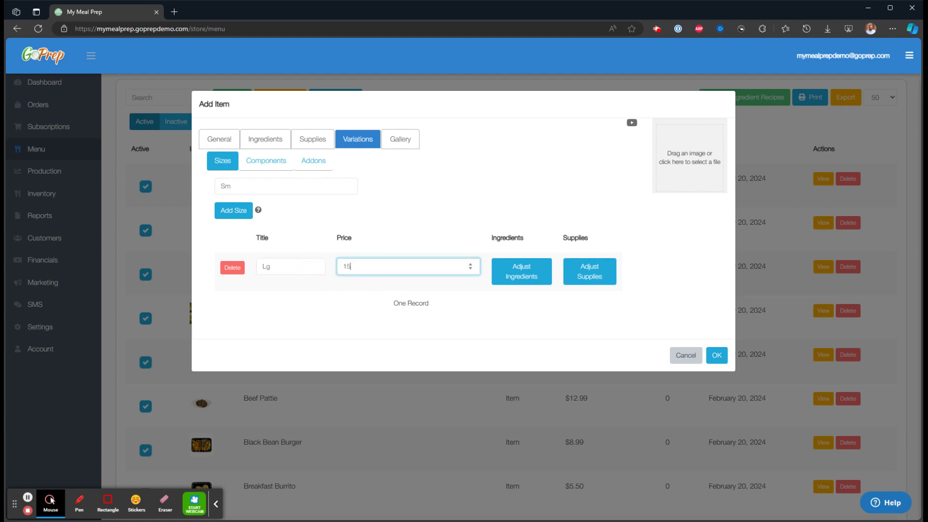
pyautogui.click(364, 316)
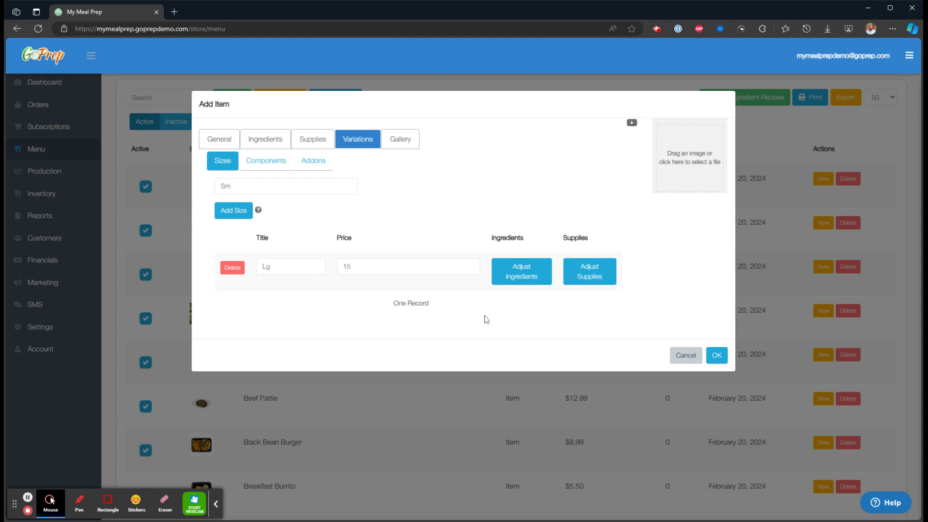
# Set the Lg size's grilled chicken weight to 16 oz and return to the sizes list.
pyautogui.click(517, 278)
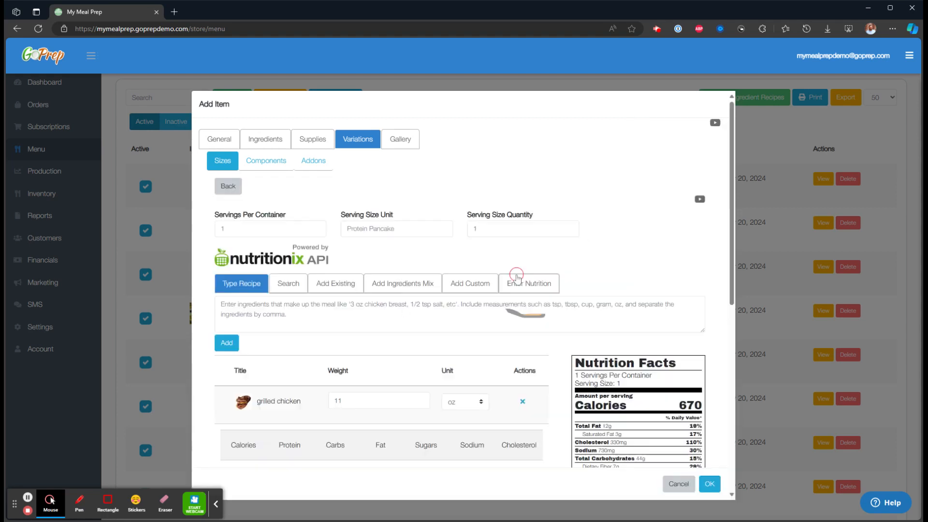
pyautogui.scroll(-1, 514, 279)
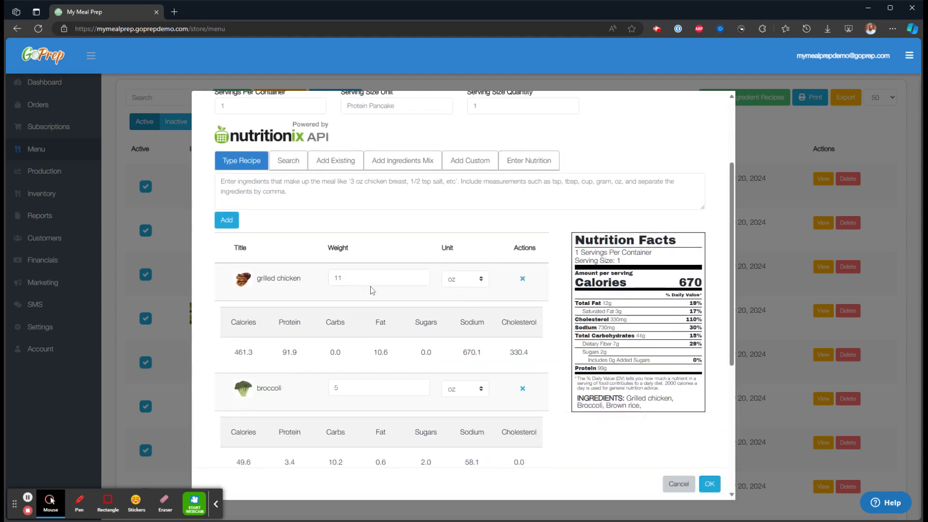
pyautogui.moveTo(347, 278); pyautogui.dragTo(315, 284)
pyautogui.write('15')
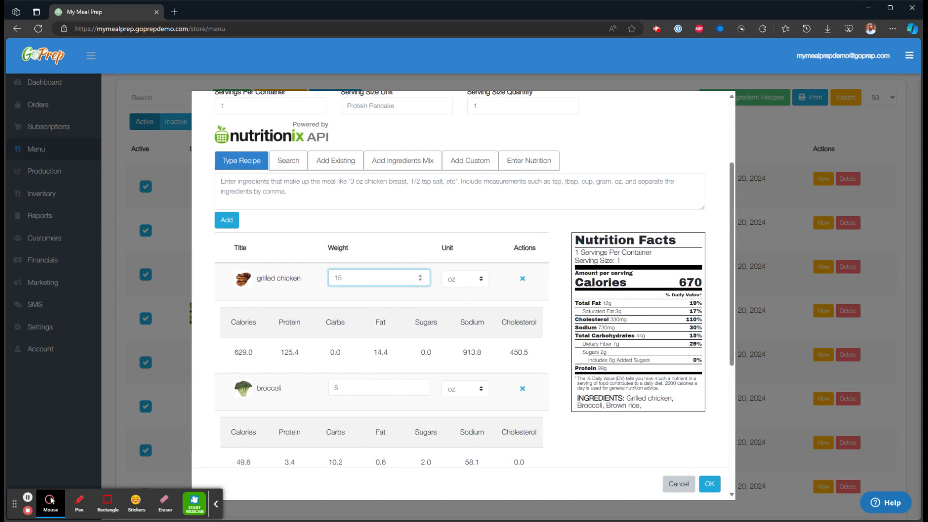
pyautogui.press('Up')
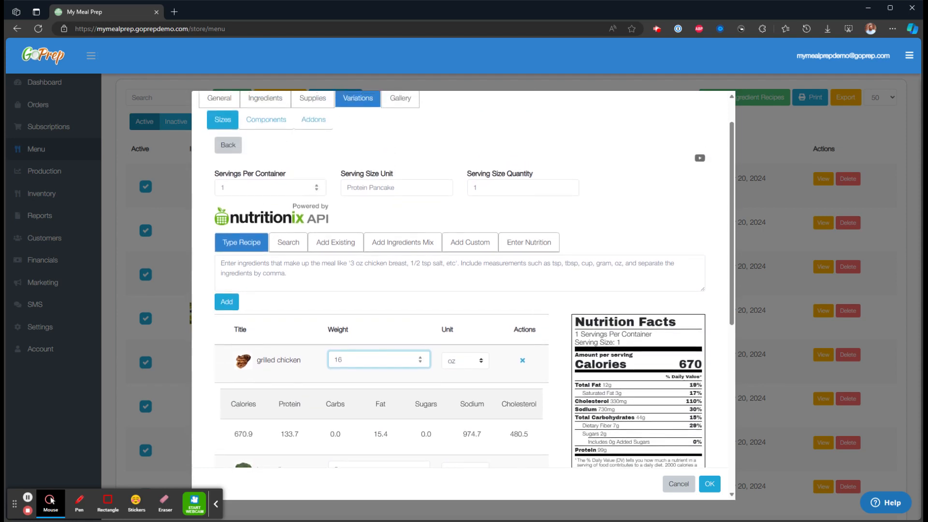
pyautogui.click(233, 154)
pyautogui.click(267, 163)
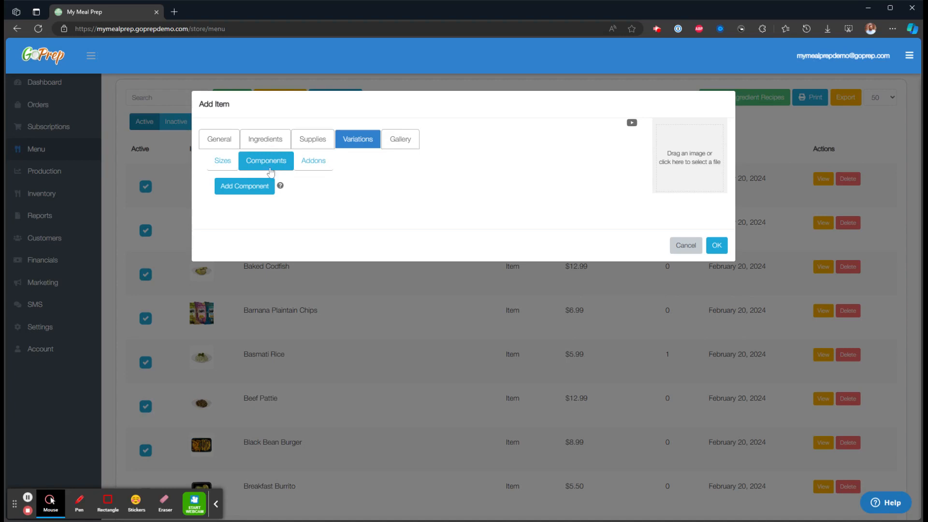
# Add a Choose Your Side Salad component with minimum 1 and maximum 1 choices.
pyautogui.click(244, 190)
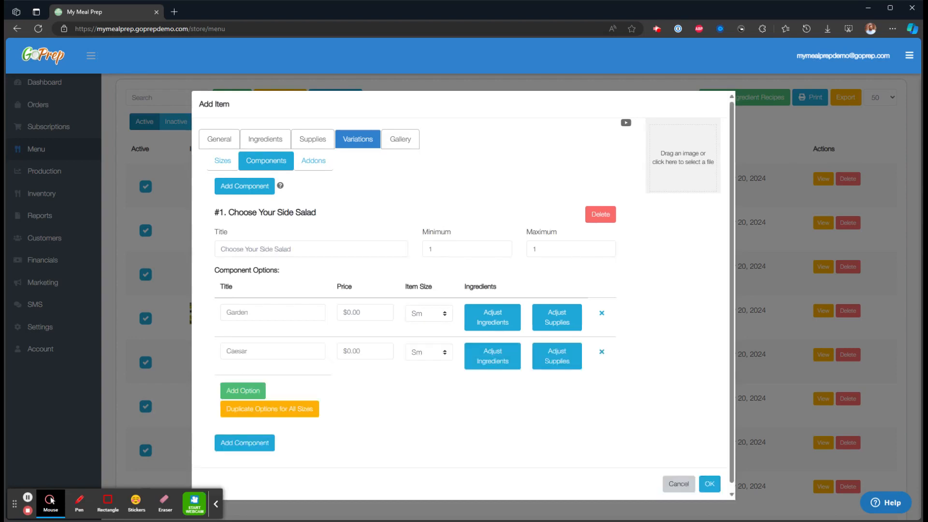
pyautogui.moveTo(294, 247); pyautogui.dragTo(209, 250)
pyautogui.click(408, 231)
pyautogui.click(442, 247)
pyautogui.press('Tab')
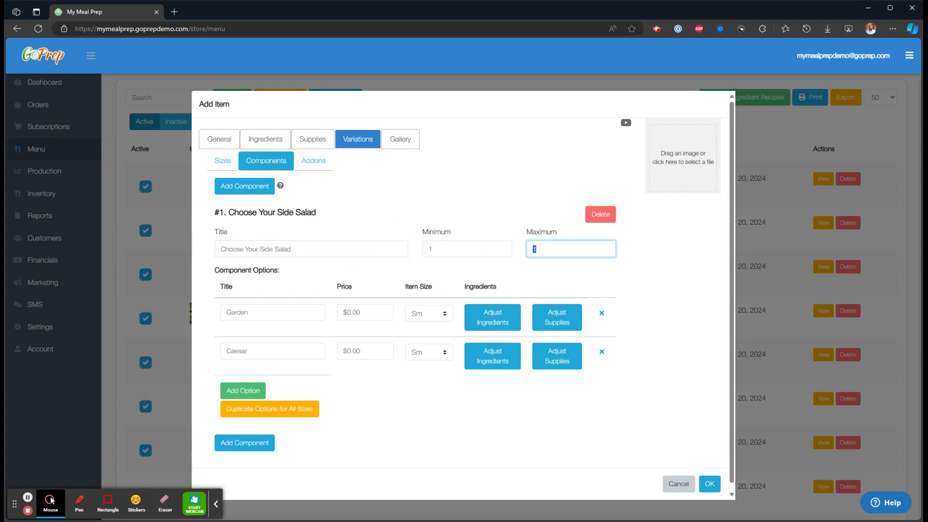
pyautogui.click(440, 210)
# Give the component a Garden option at $0.00 and a Caesar option at $1.00.
pyautogui.moveTo(273, 313); pyautogui.dragTo(207, 314)
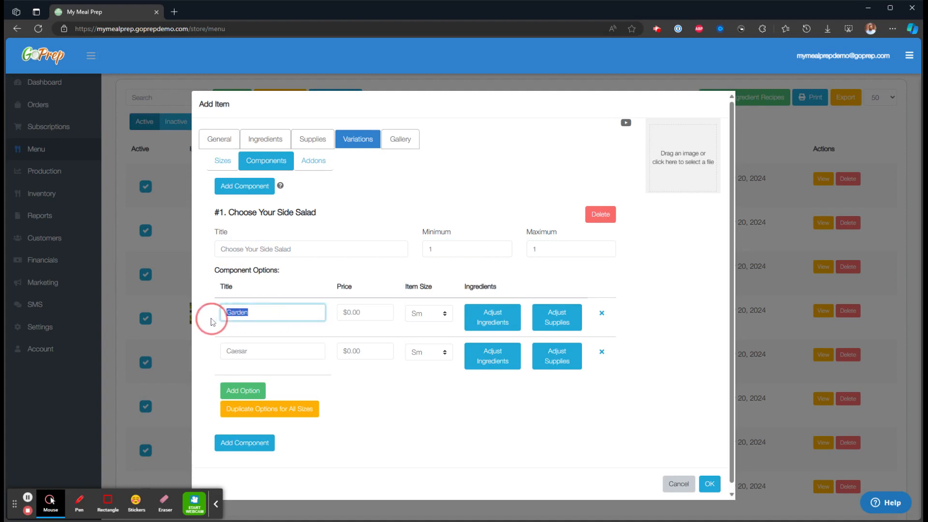
pyautogui.moveTo(282, 351); pyautogui.dragTo(221, 356)
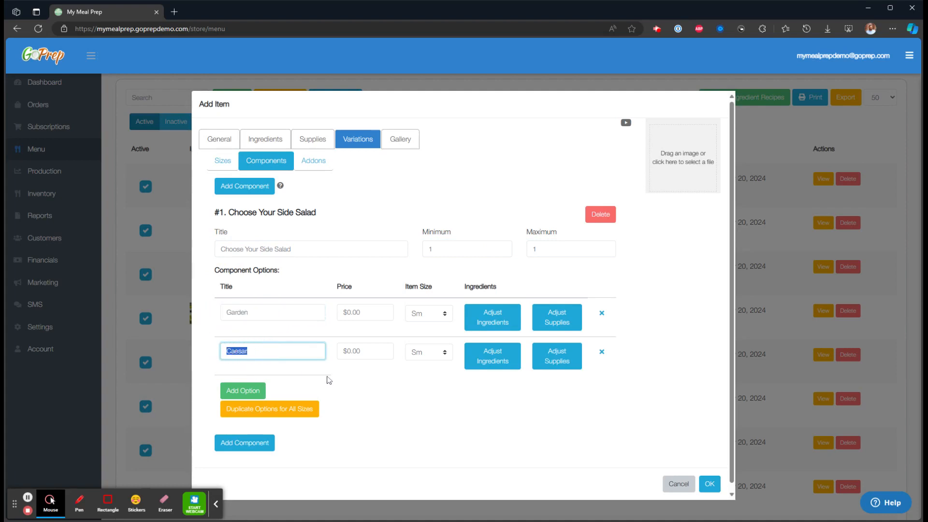
pyautogui.click(425, 410)
pyautogui.doubleClick(363, 353)
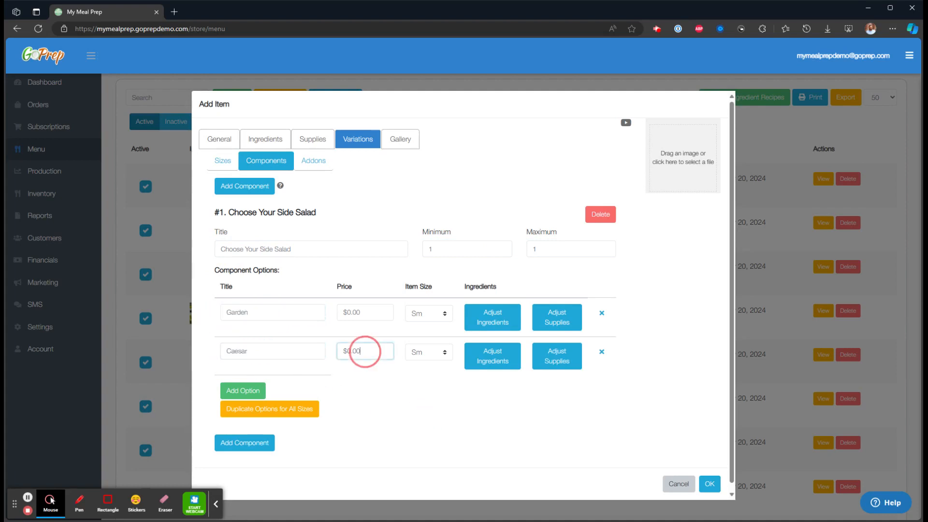
pyautogui.write('$0.01')
pyautogui.write('00')
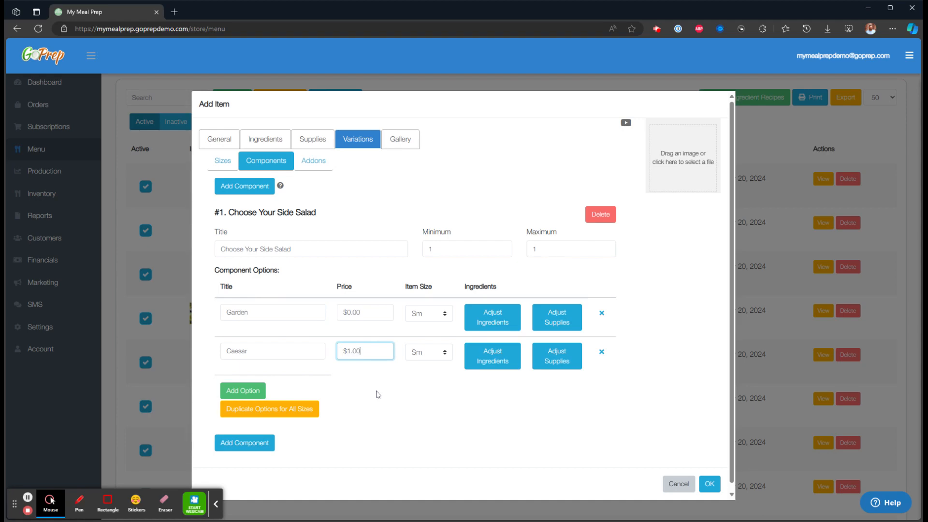
pyautogui.click(394, 398)
pyautogui.scroll(-1, 393, 398)
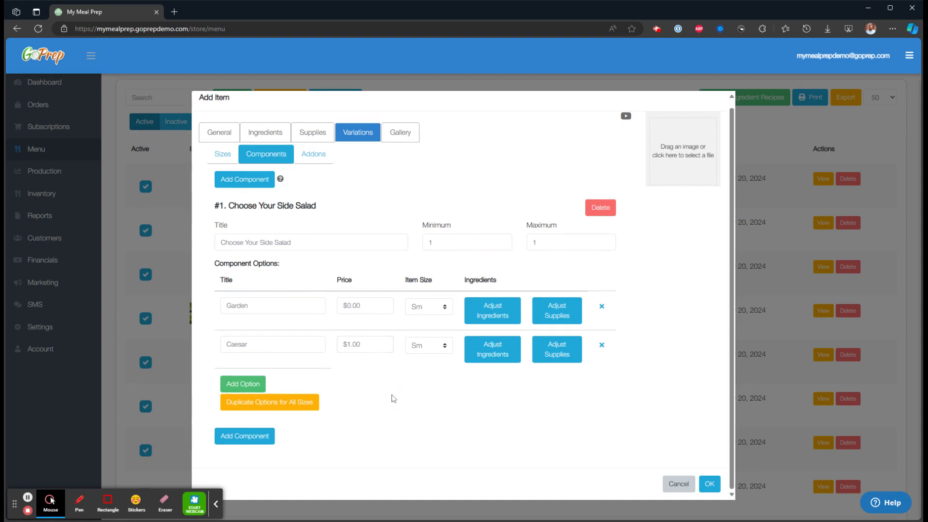
# Duplicate the Garden and Caesar side-salad options for all sizes, including Lg.
pyautogui.click(295, 408)
pyautogui.scroll(-1, 295, 408)
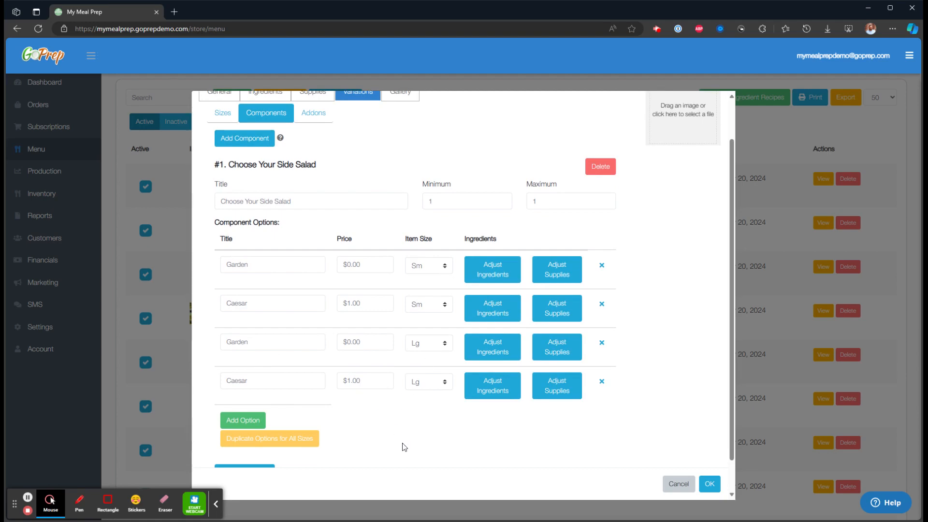
pyautogui.moveTo(265, 306); pyautogui.dragTo(227, 306)
pyautogui.click(466, 435)
pyautogui.moveTo(265, 264); pyautogui.dragTo(222, 264)
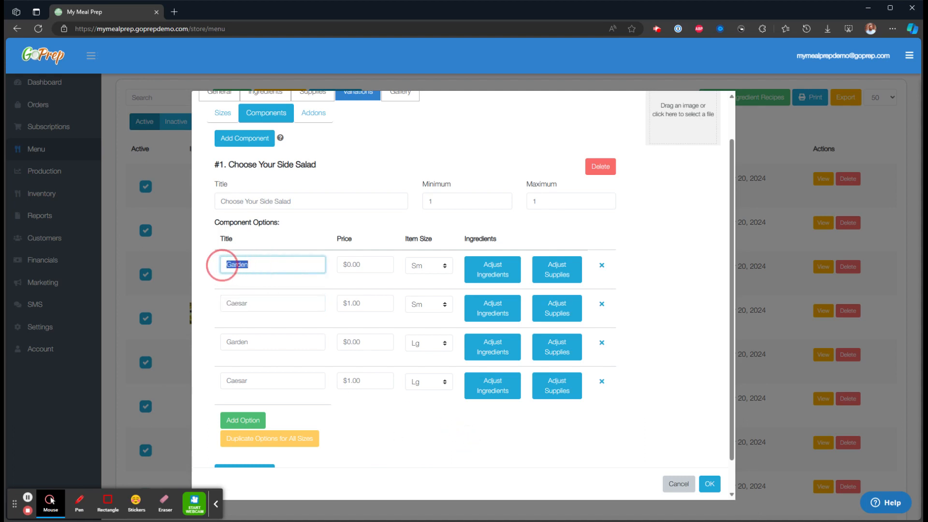
pyautogui.click(450, 450)
# Look at the Caesar option's ingredient editor, then go back to the options list.
pyautogui.click(269, 303)
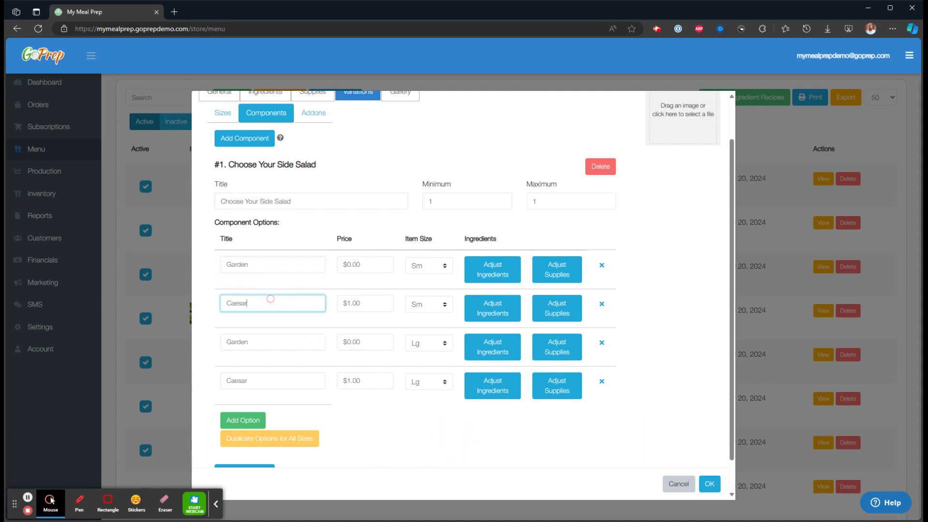
pyautogui.click(493, 308)
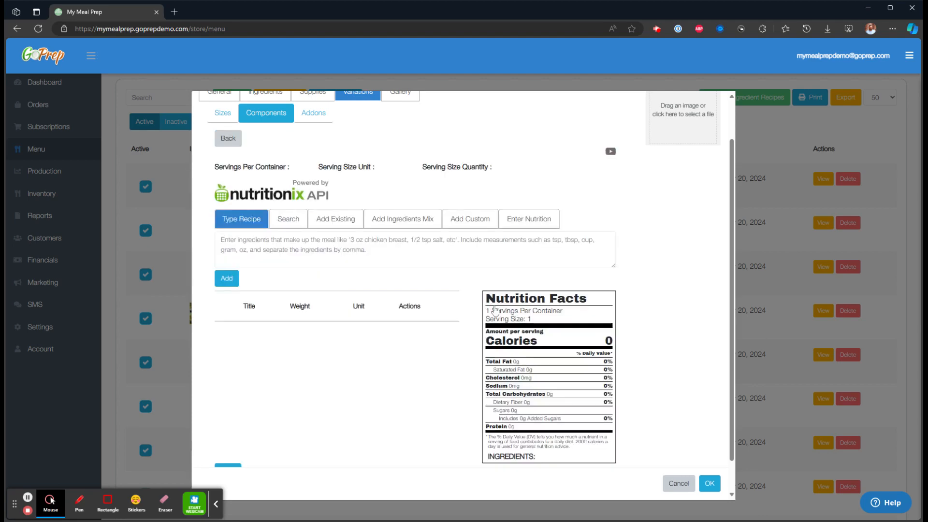
pyautogui.click(256, 245)
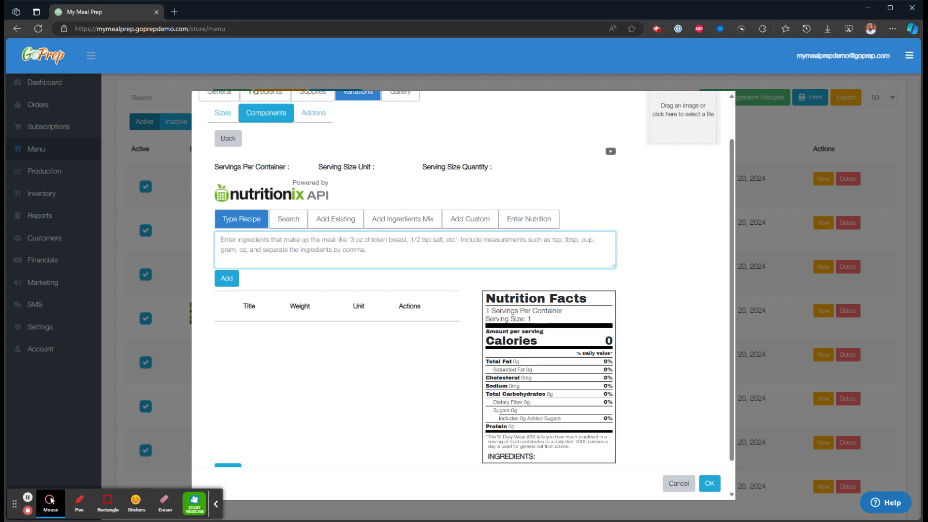
pyautogui.click(226, 140)
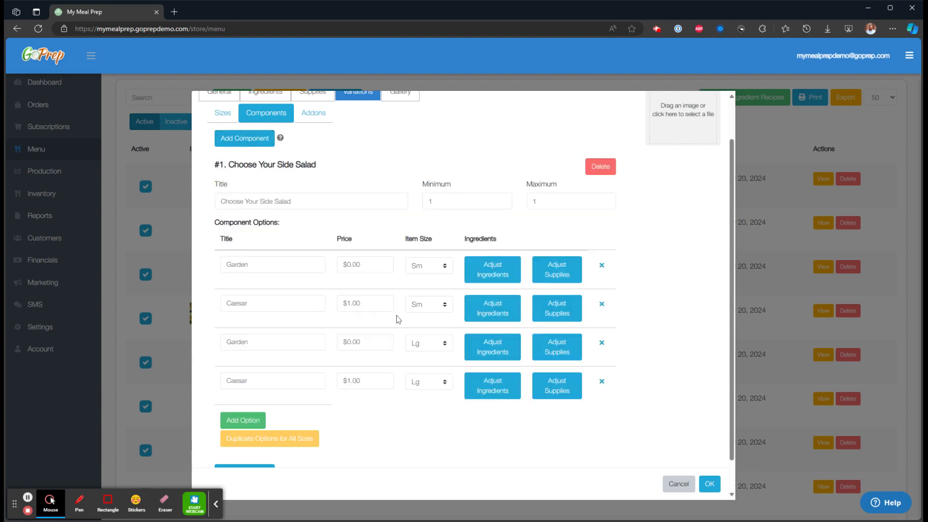
pyautogui.click(259, 303)
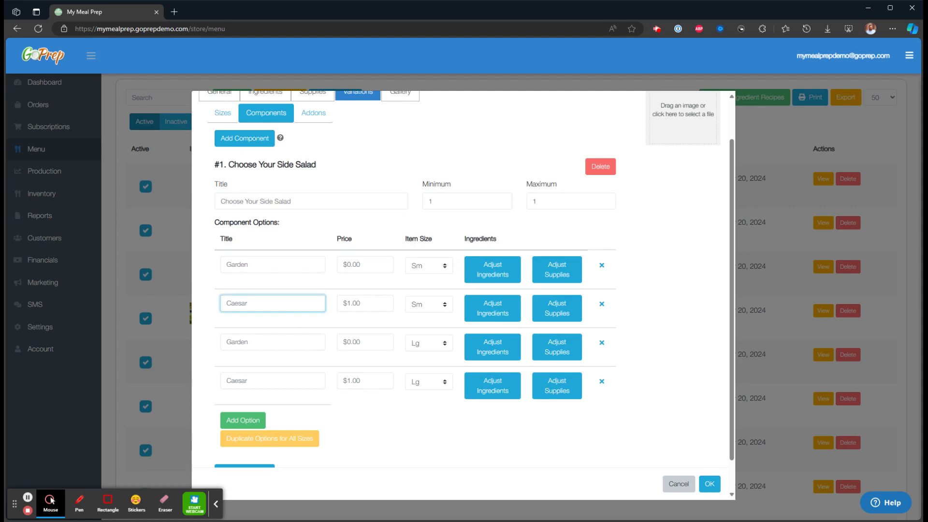
pyautogui.click(313, 113)
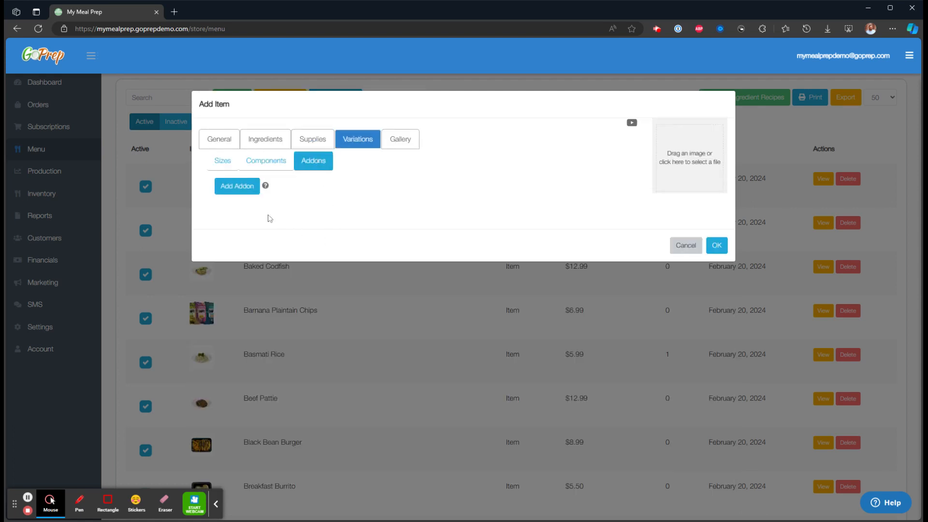
# Add an 'Add Cheese' add-on at $1.00 for both Sm and Lg sizes, then close the Add Item window.
pyautogui.click(237, 186)
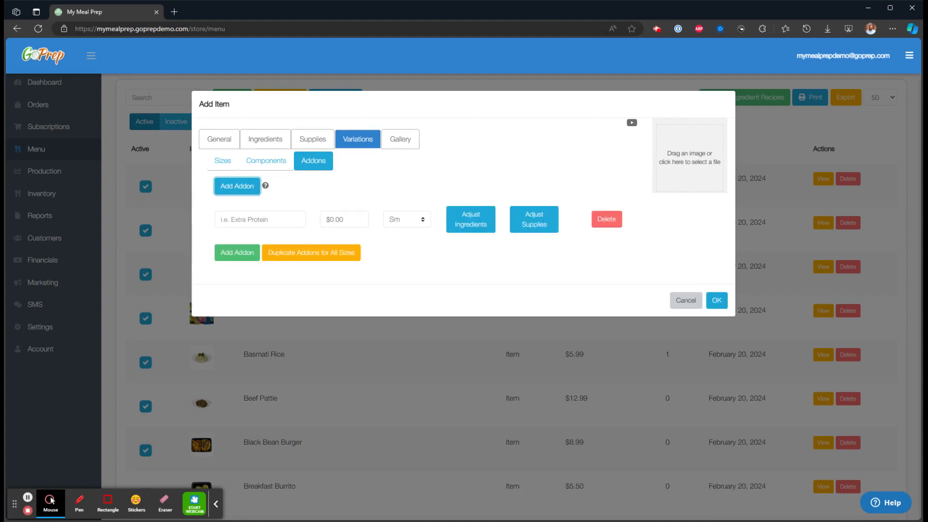
pyautogui.click(239, 220)
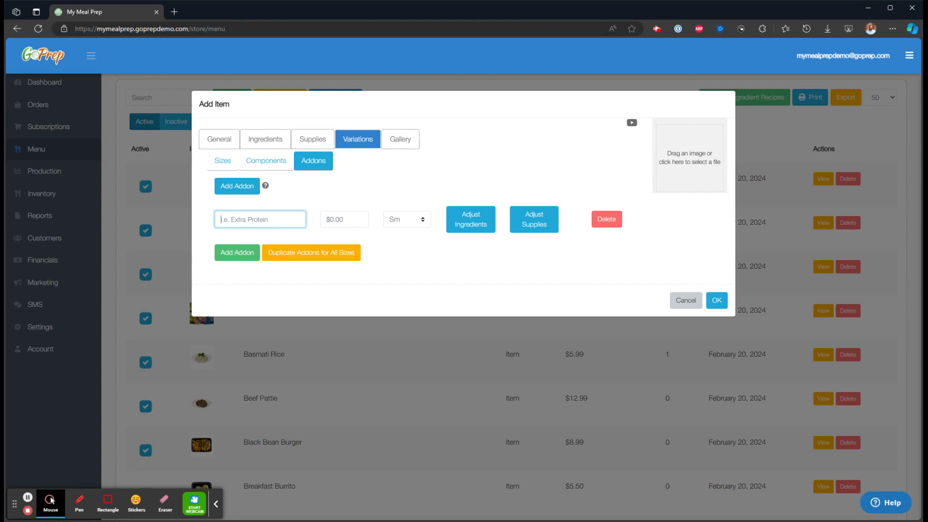
pyautogui.write('D')
pyautogui.press('BackSpace')
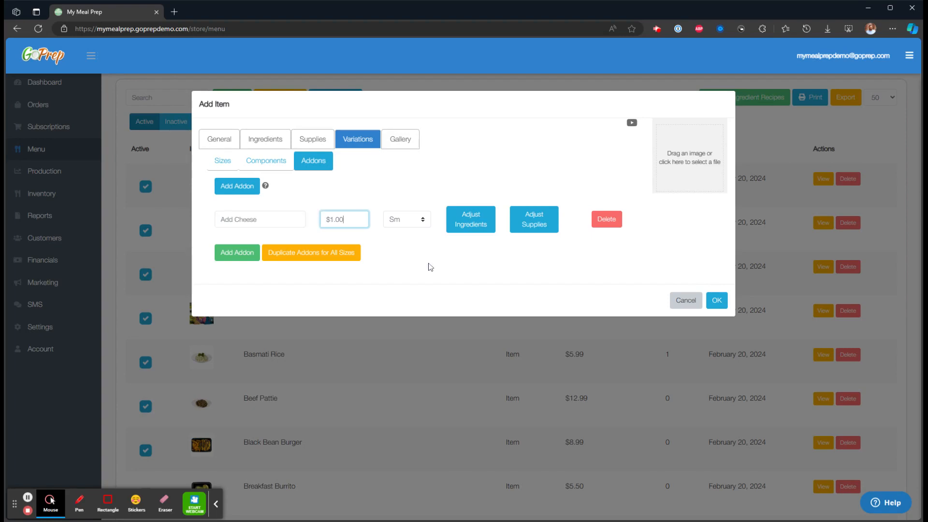
pyautogui.click(323, 257)
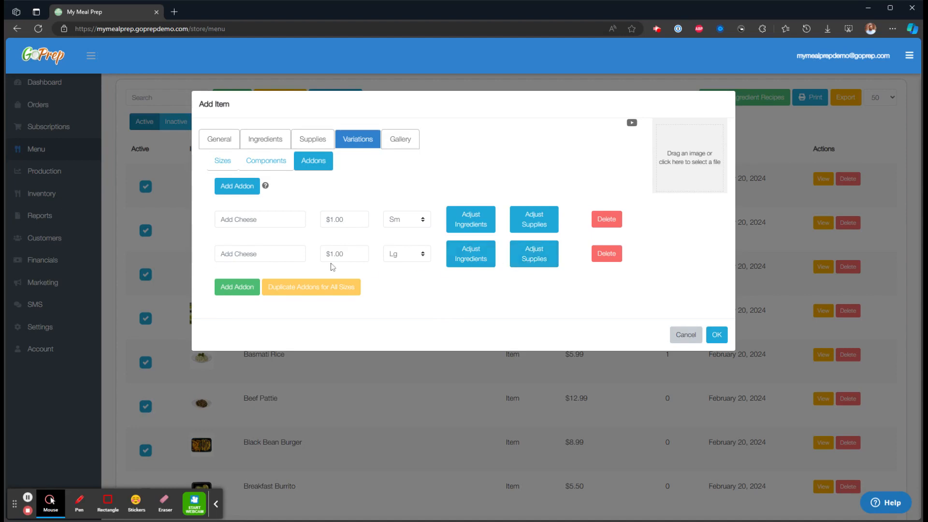
pyautogui.press('Escape')
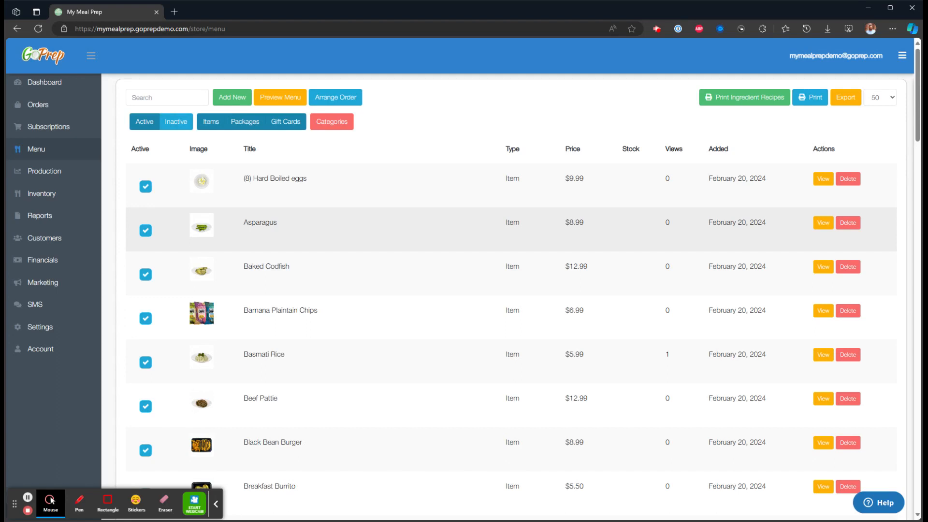
pyautogui.scroll(-1, 483, 289)
pyautogui.moveTo(287, 358); pyautogui.dragTo(247, 352)
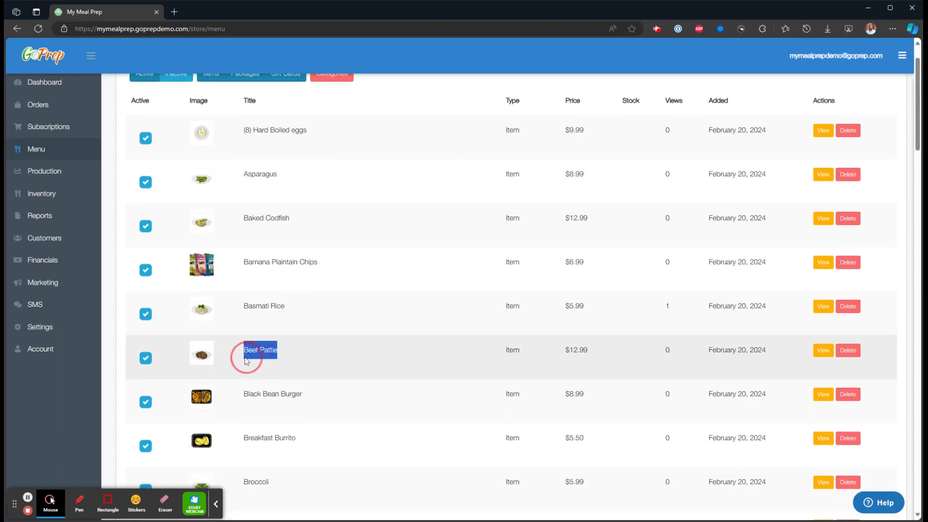
pyautogui.click(312, 356)
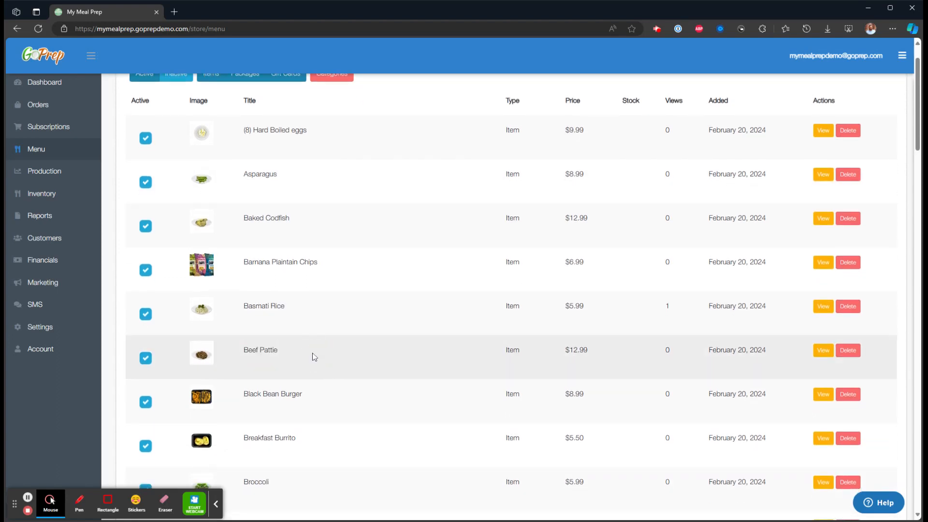
pyautogui.scroll(1, 312, 356)
# Create a new menu item using Beef Pattie as the template, copying its 12.99 price and description.
pyautogui.click(232, 98)
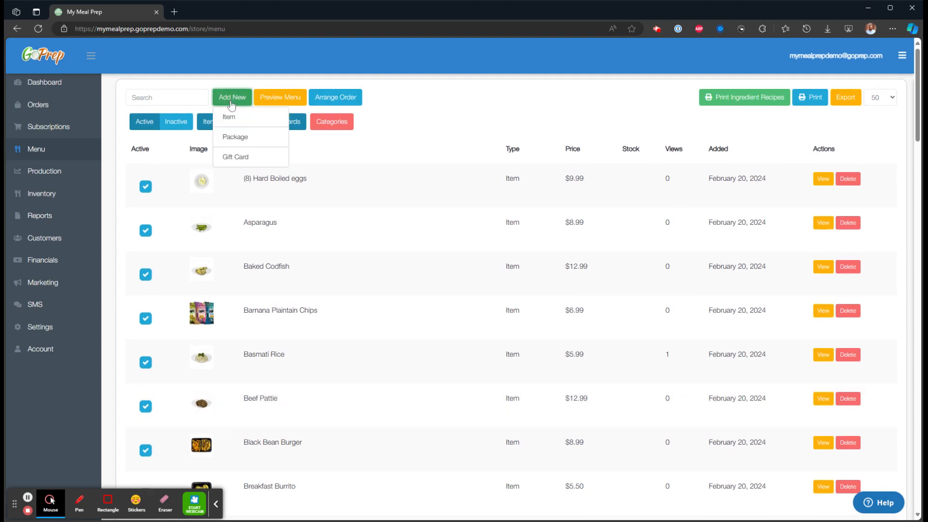
pyautogui.click(234, 118)
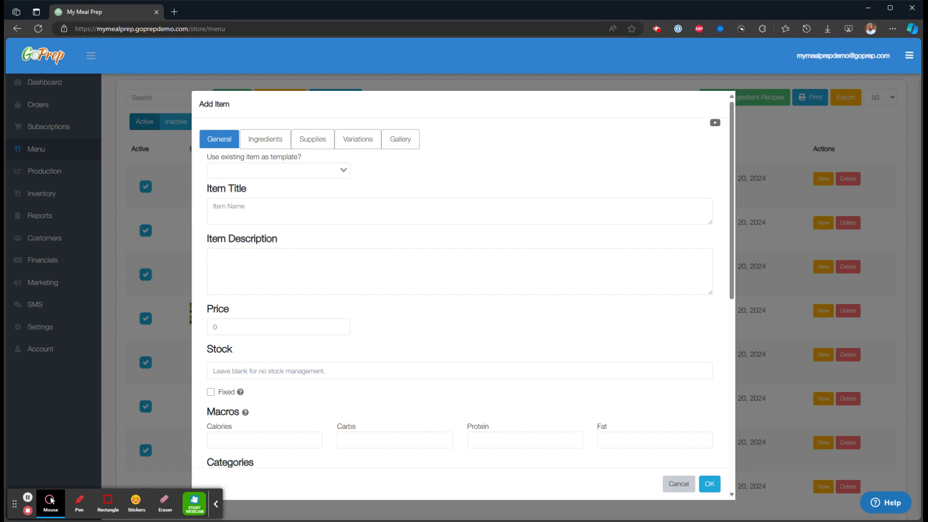
pyautogui.click(277, 171)
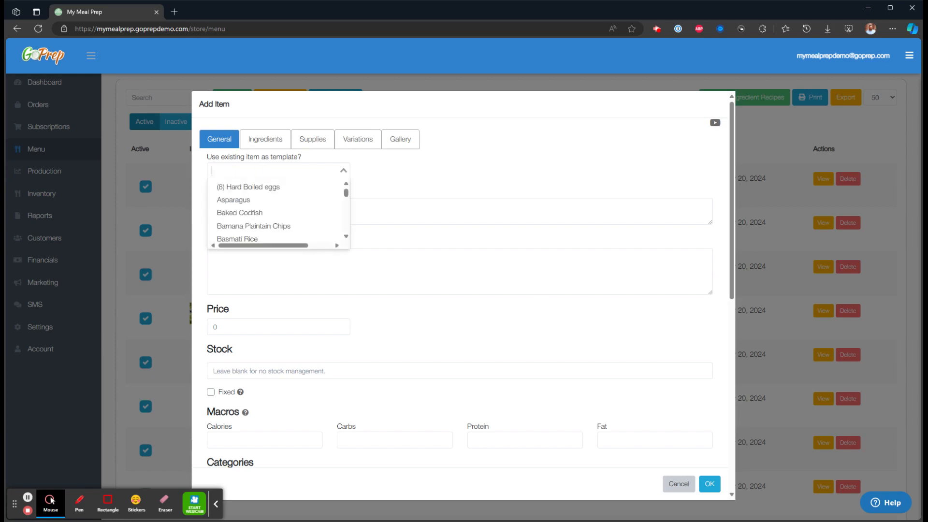
pyautogui.write('beef')
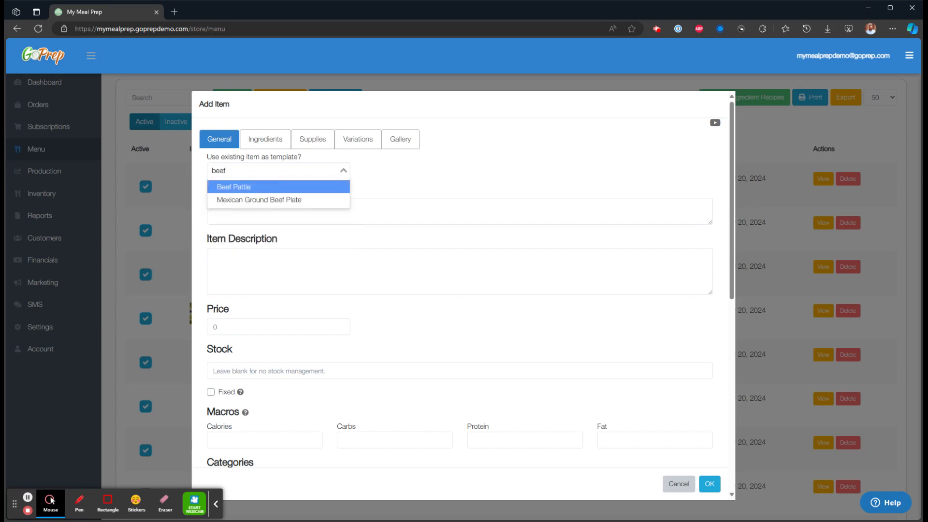
pyautogui.click(246, 187)
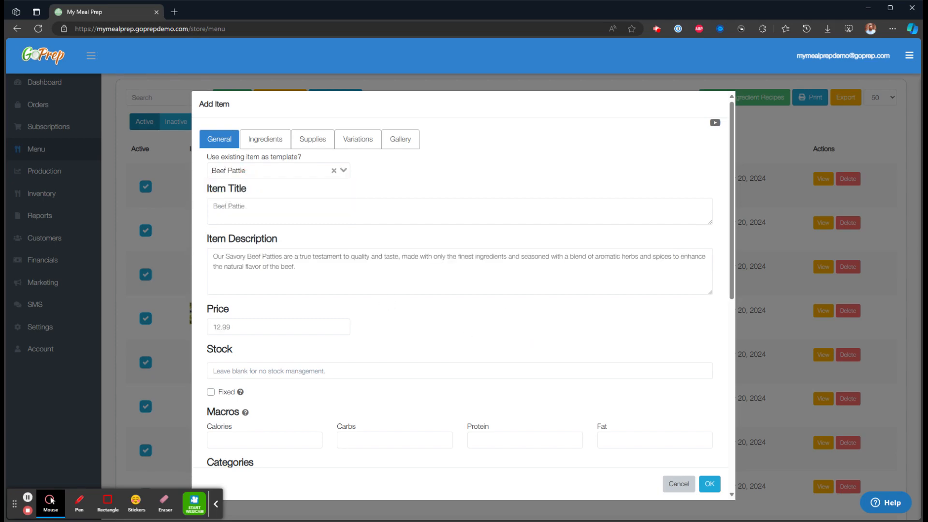
pyautogui.scroll(-3, 391, 273)
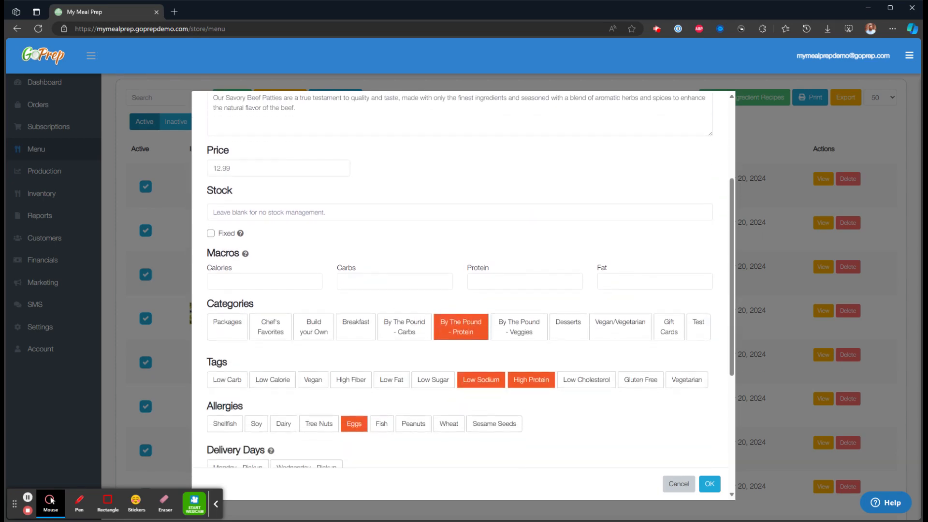
pyautogui.scroll(3, 392, 275)
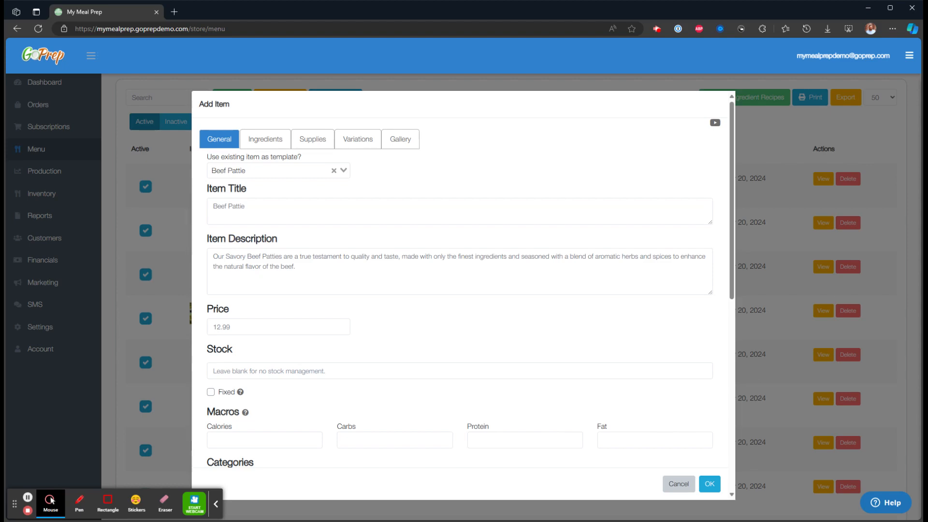
# Begin retitling the new item, typing '0Wagui' and deleting a stray letter.
pyautogui.click(229, 206)
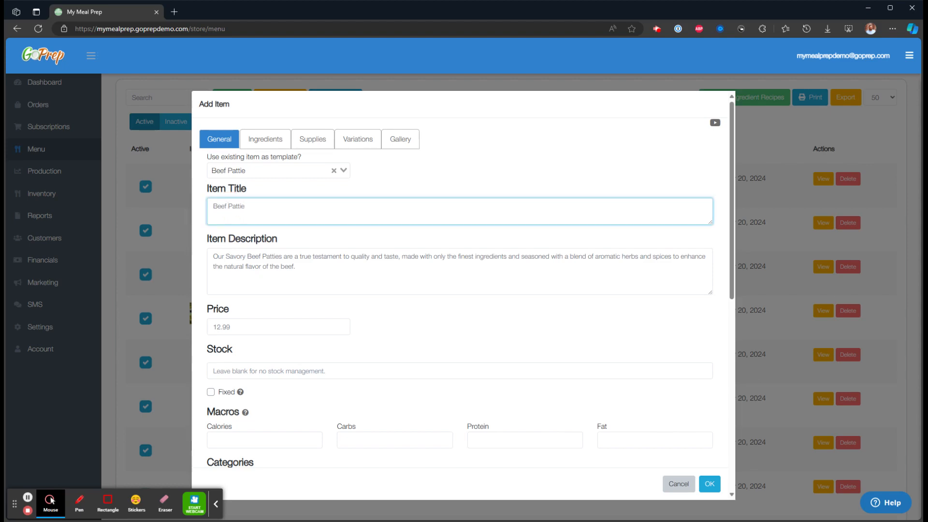
pyautogui.write('0')
pyautogui.write('Wagui')
pyautogui.press('BackSpace')
pyautogui.press('BackSpace')
pyautogui.press('BackSpace')
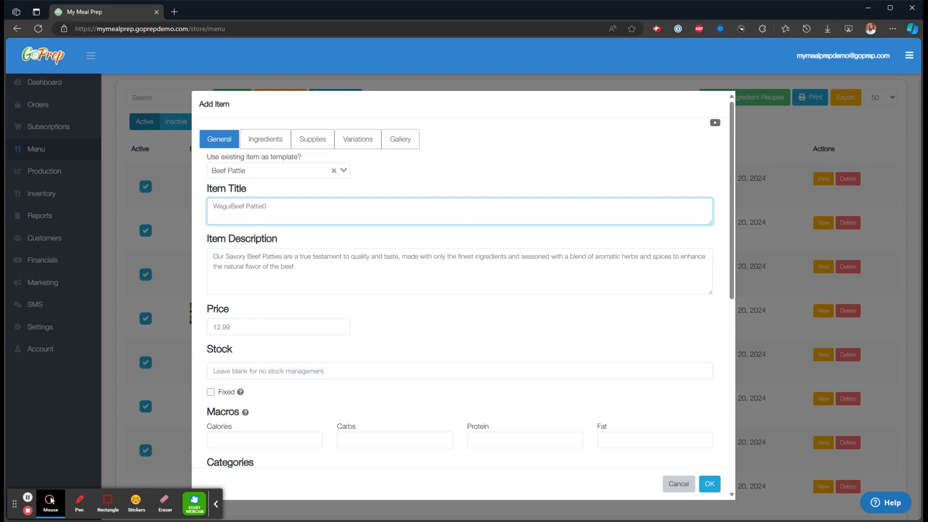